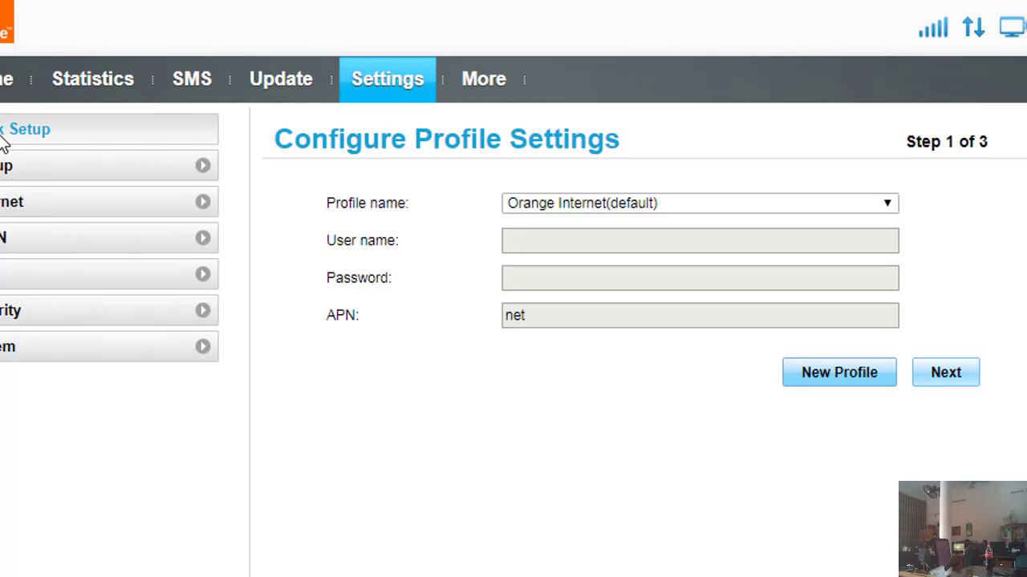
Step: Advance Quick Setup past profile and Ethernet settings, keeping connection mode LAN only
click(944, 377)
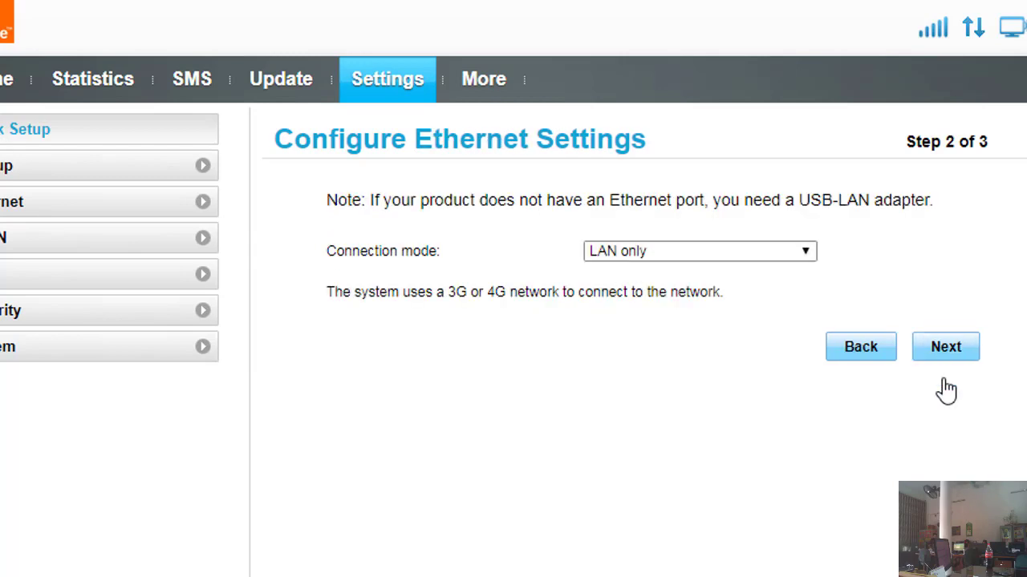
click(721, 257)
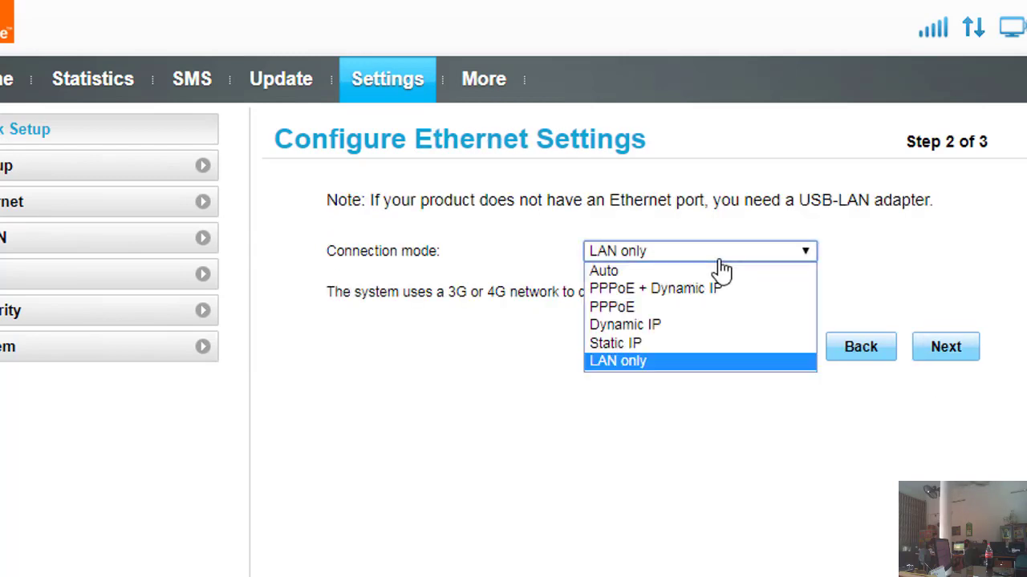
click(625, 363)
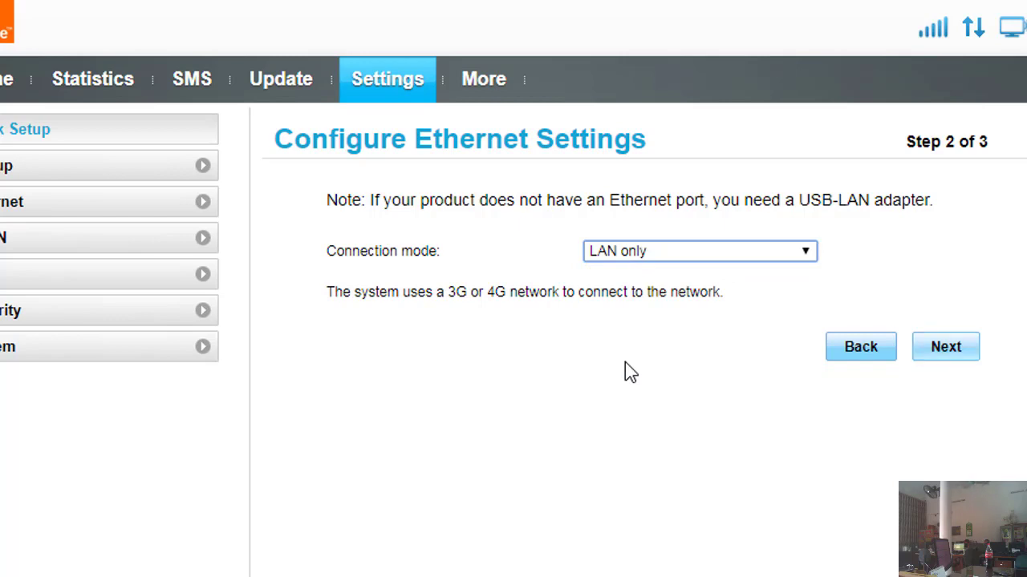
click(940, 353)
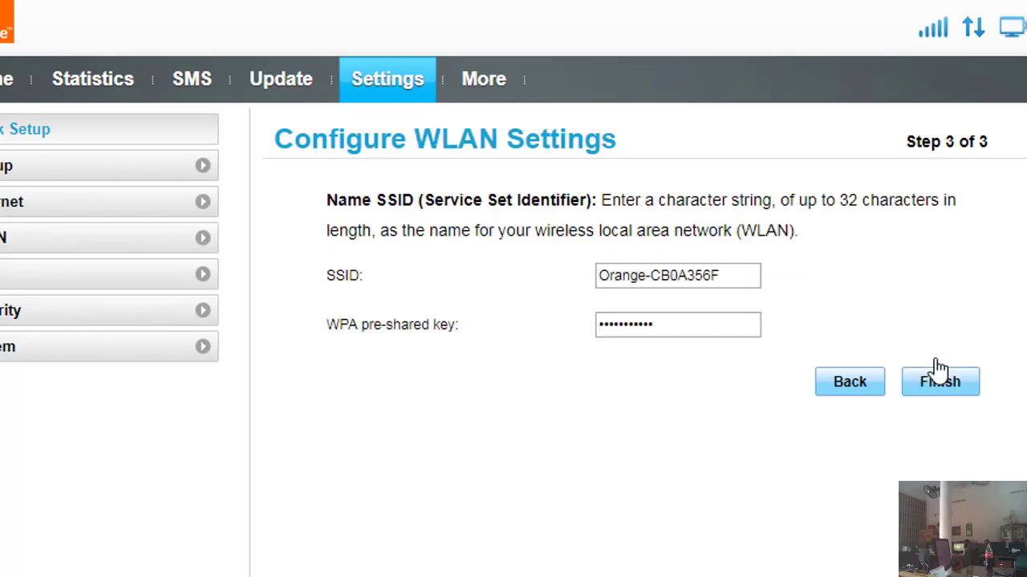
Step: Rename the SSID from Orange-CB0A356F to 'Ten wwifi' and enter a new WPA pre-shared key
triple_click(734, 281)
text(Ten wwifi)
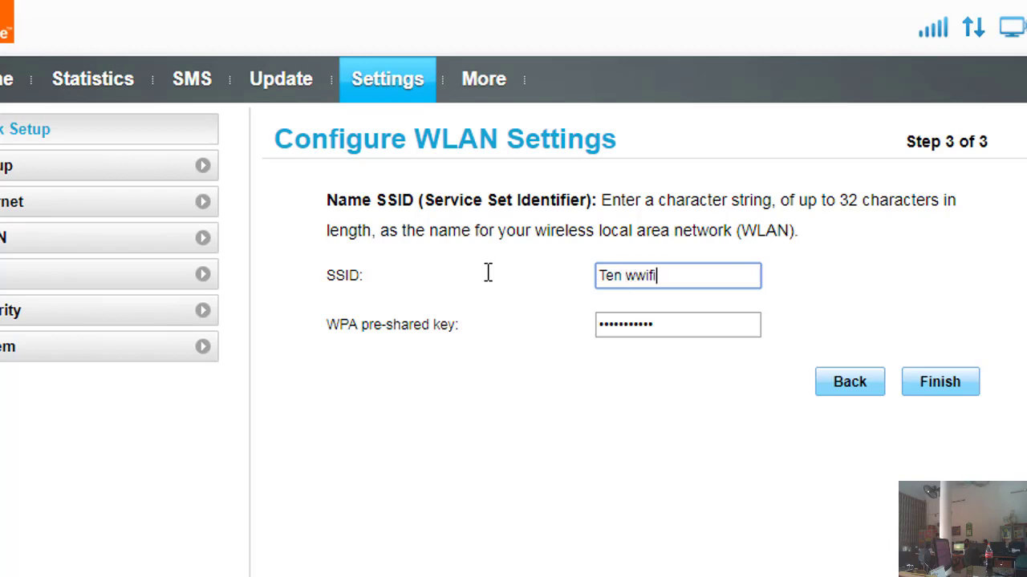
click(683, 321)
text(12345678)
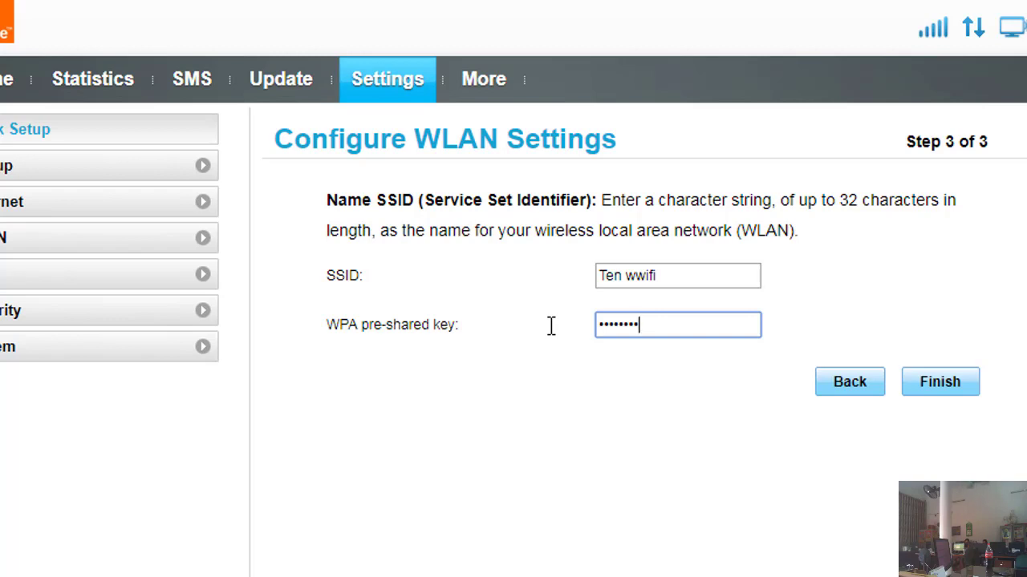
key(BackSpace)
key(BackSpace)
key(BackSpace)
key(BackSpace)
key(BackSpace)
key(BackSpace)
key(BackSpace)
key(BackSpace)
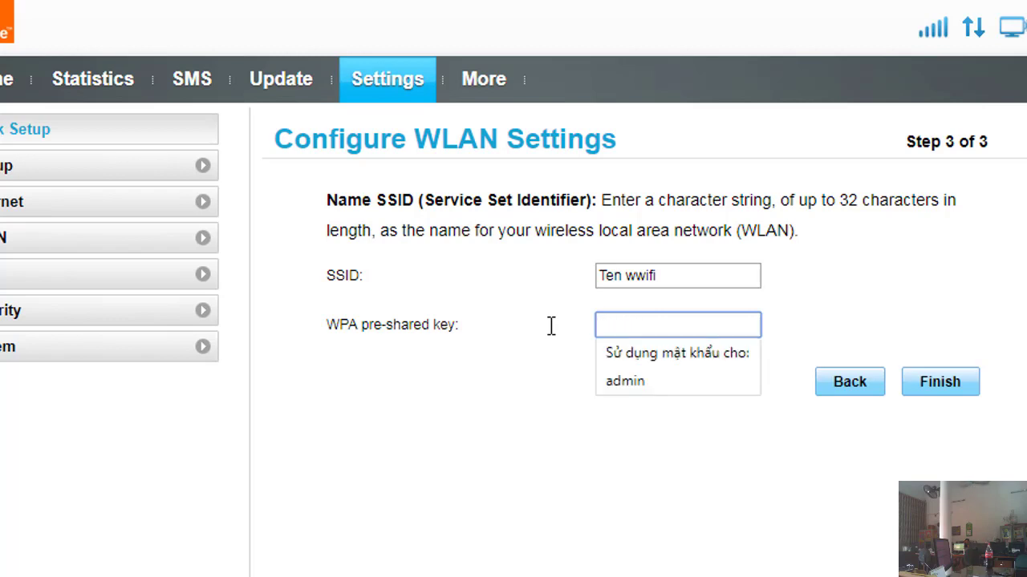
text(1234)
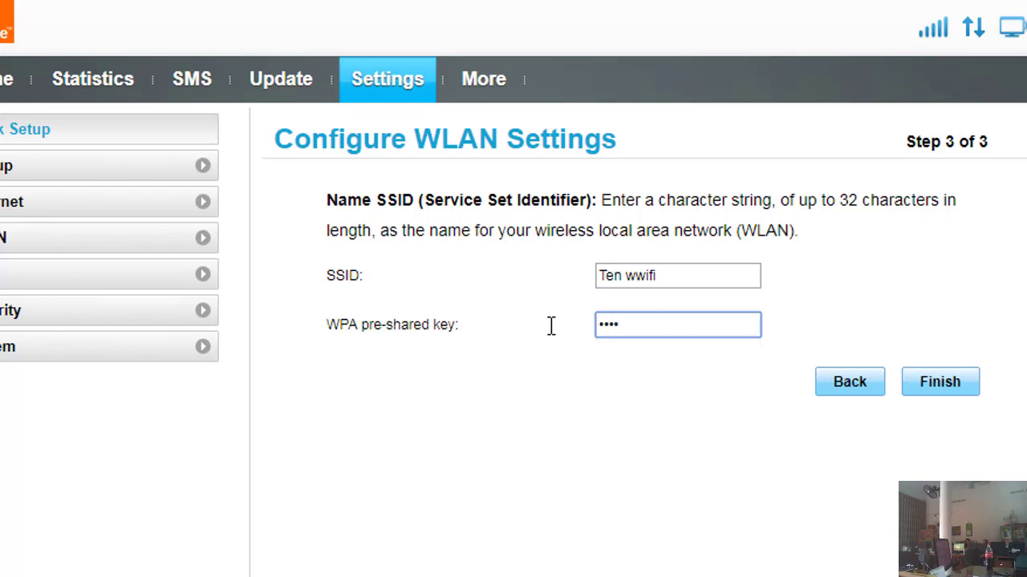
text(5678910)
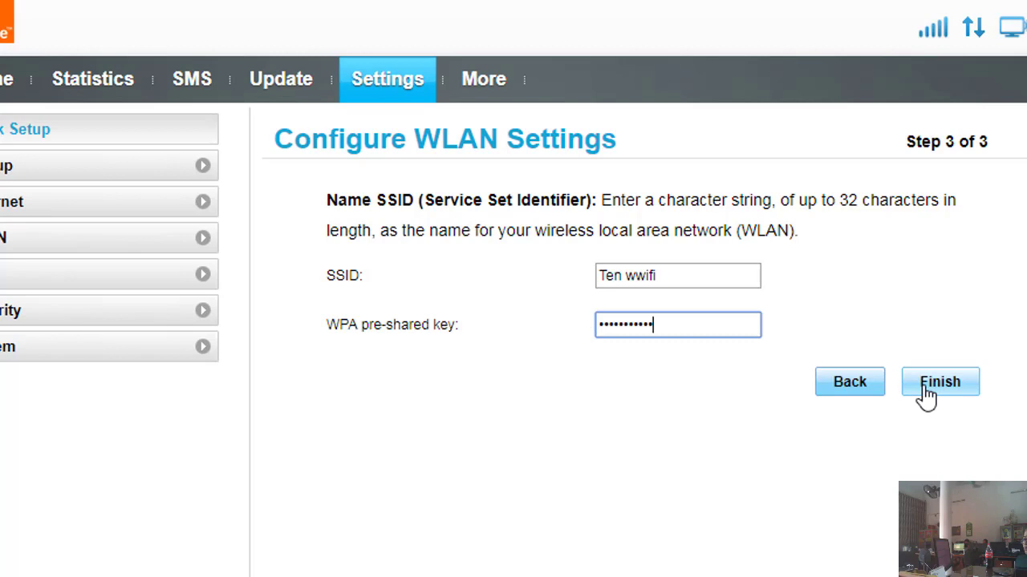
click(694, 272)
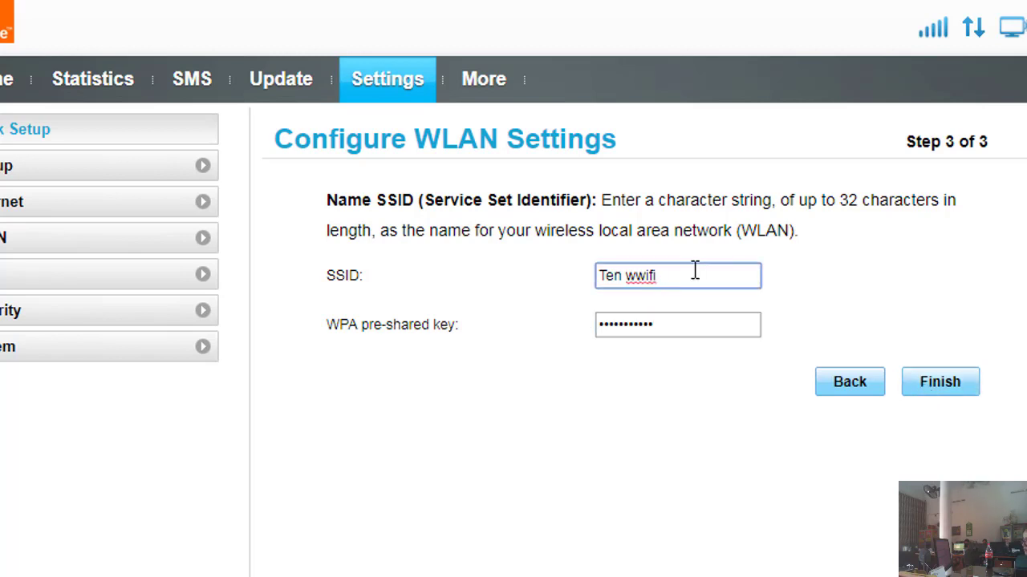
Step: Replace the SSID with 'dung thu123' and finish the Quick Setup
key(BackSpace)
key(BackSpace)
key(BackSpace)
key(BackSpace)
key(BackSpace)
key(BackSpace)
key(BackSpace)
key(BackSpace)
key(BackSpace)
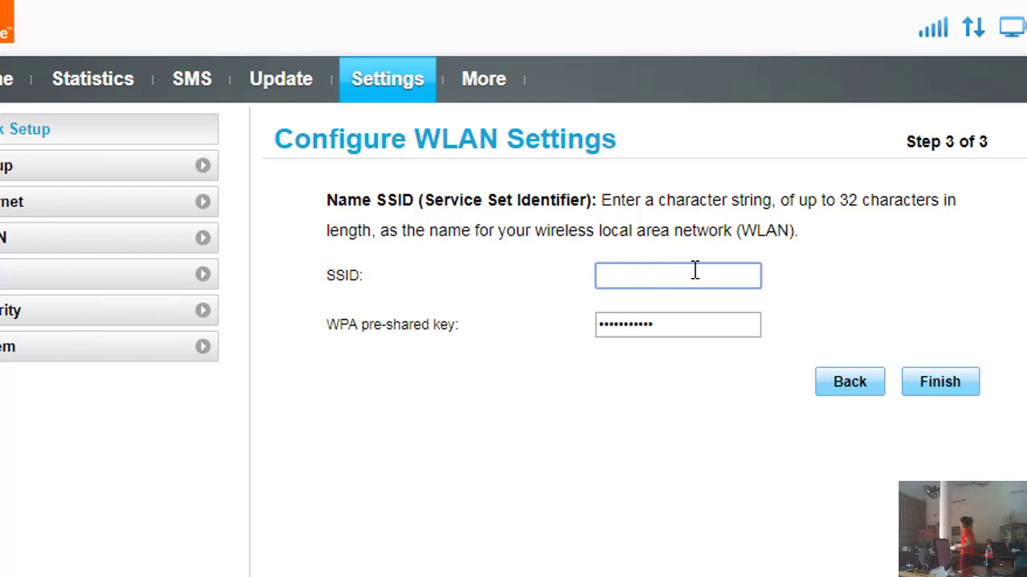
text(du)
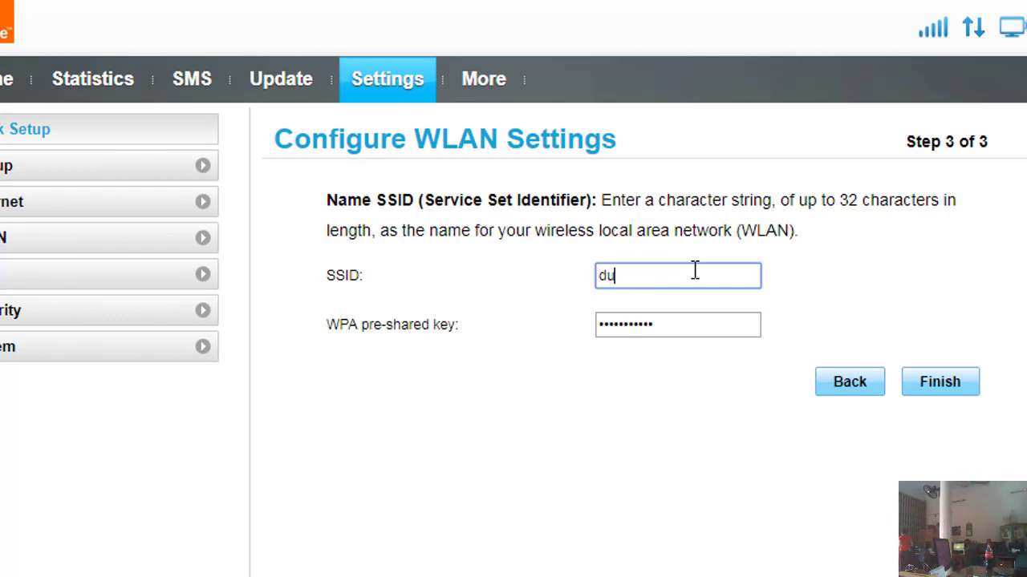
text(ng thu)
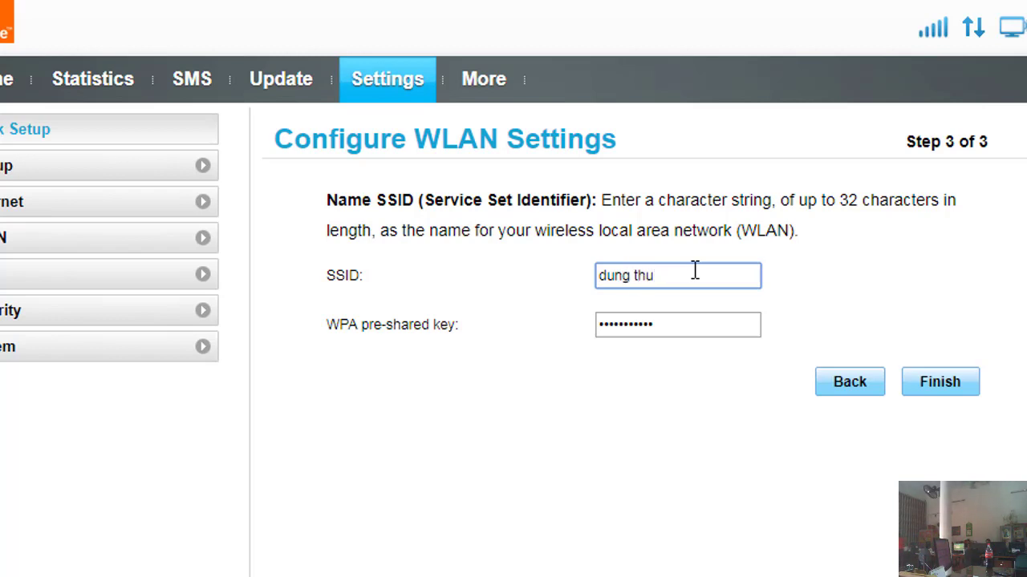
text(123)
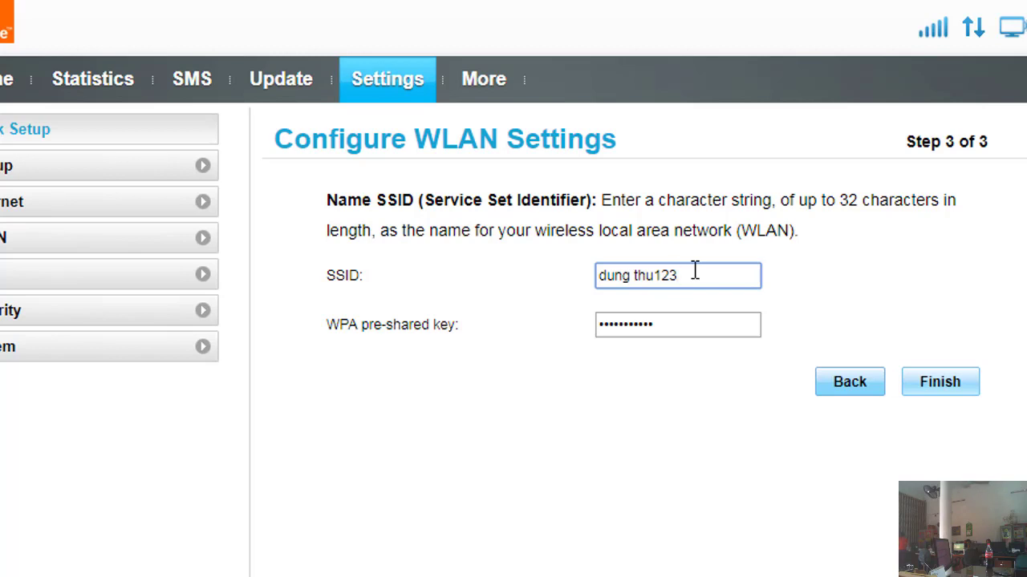
click(943, 390)
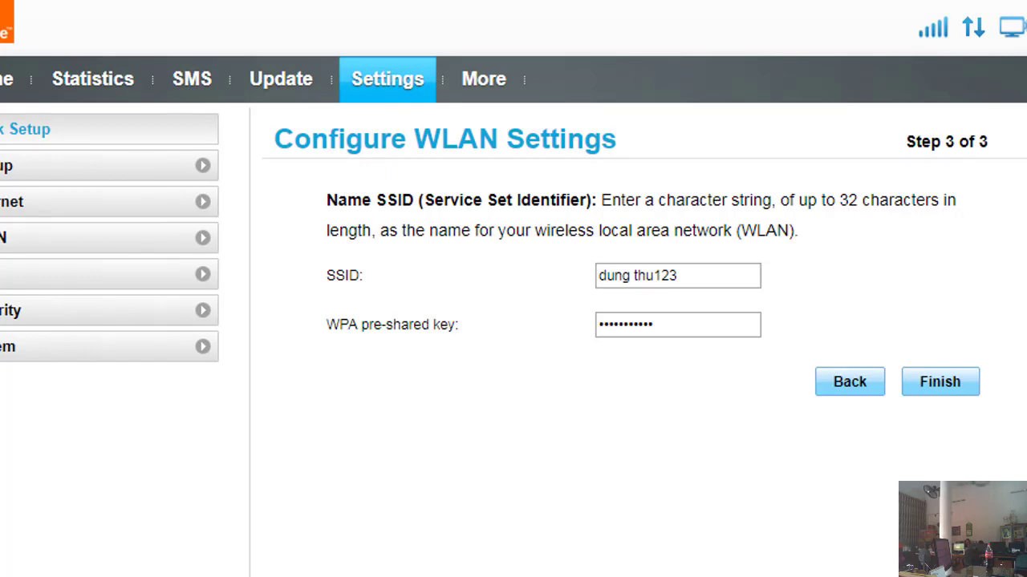
key(alt+Tab)
Step: Enable the Wireless Network Connection adapter so it connects to TOTOLINK_N300RH
click(386, 138)
click(617, 146)
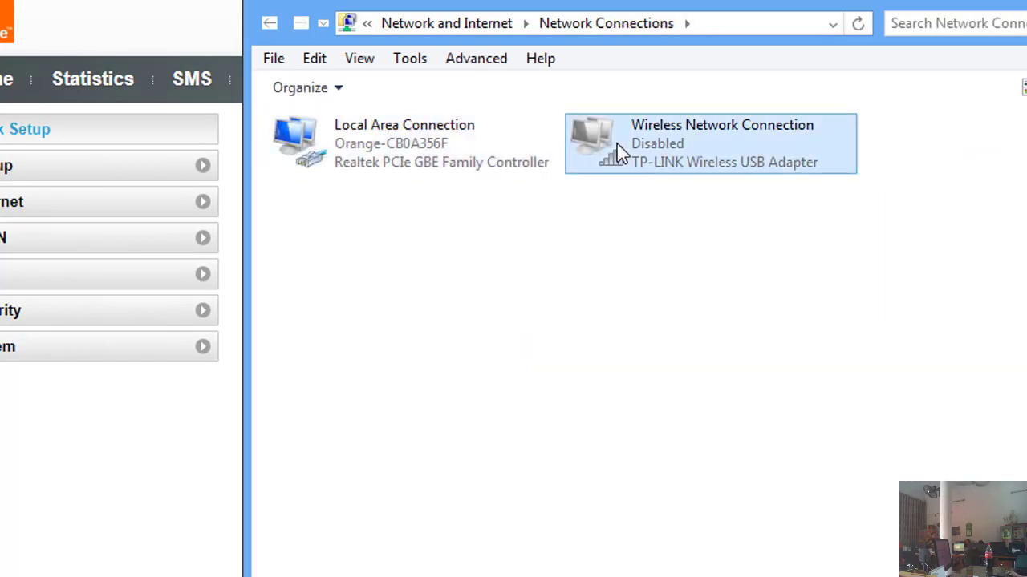
right_click(617, 143)
click(665, 158)
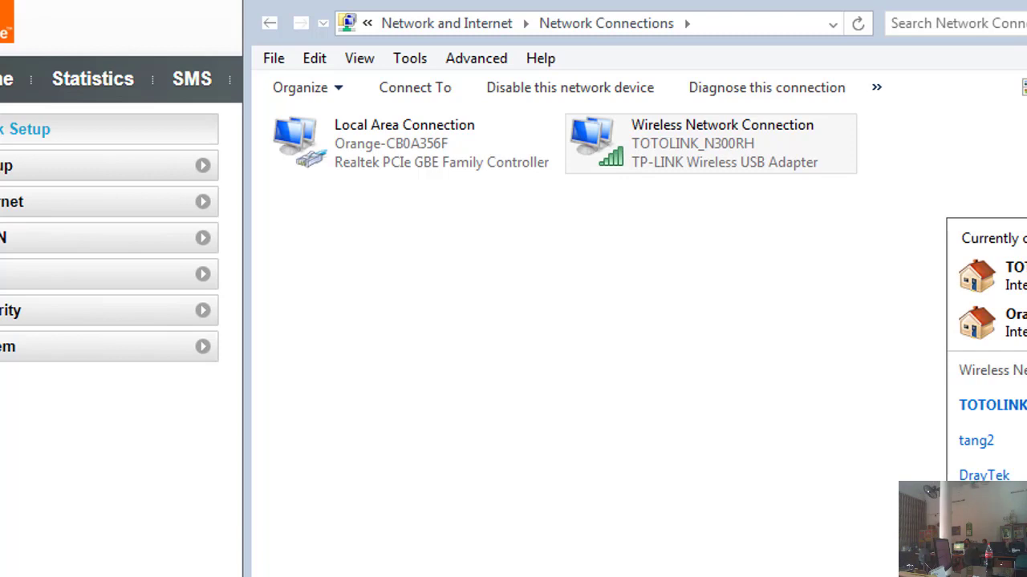
click(178, 472)
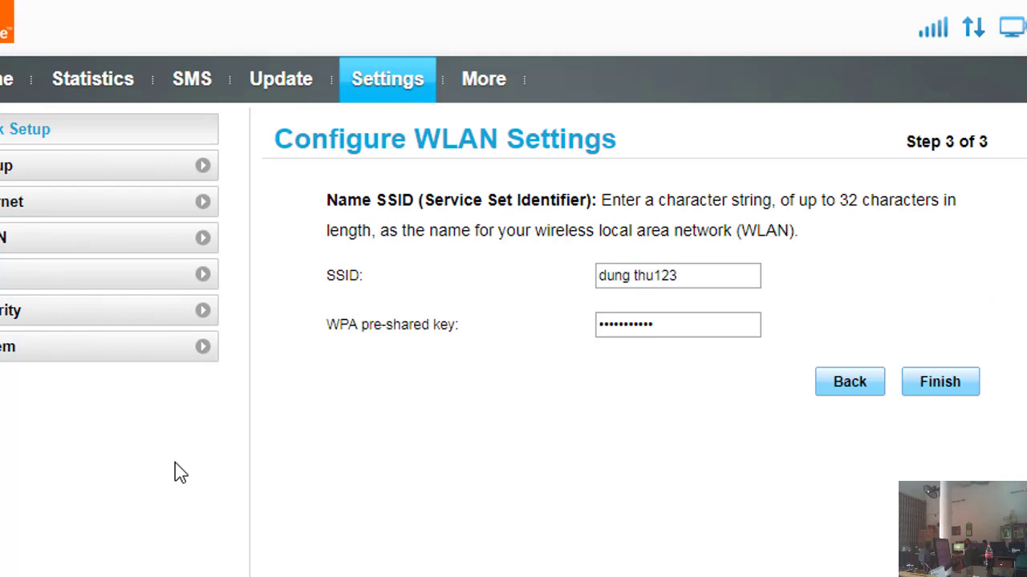
Step: In WLAN Basic Settings, confirm SSID 'dung thu123' is on and reveal its WPA-PSK key
click(3, 241)
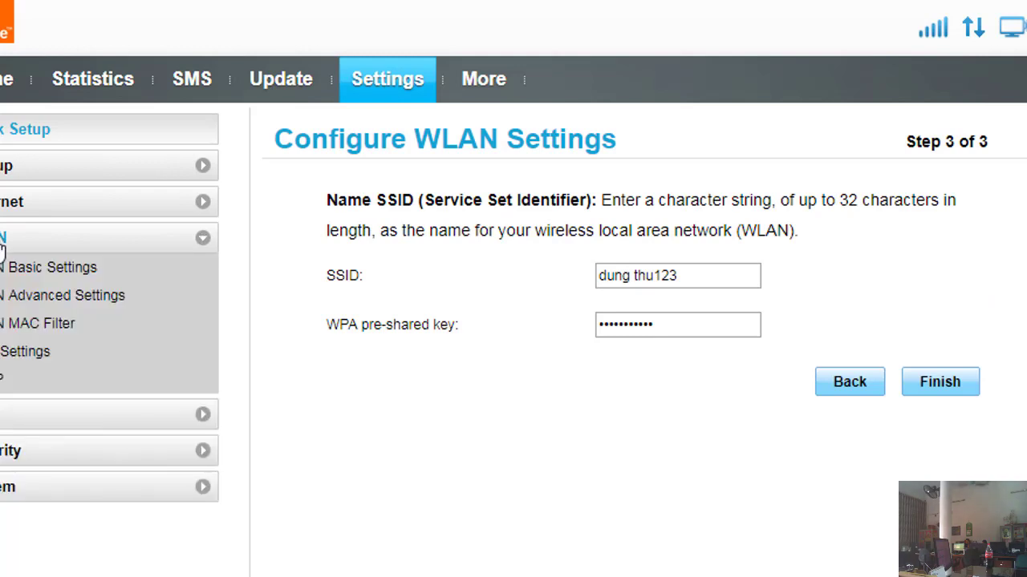
click(12, 282)
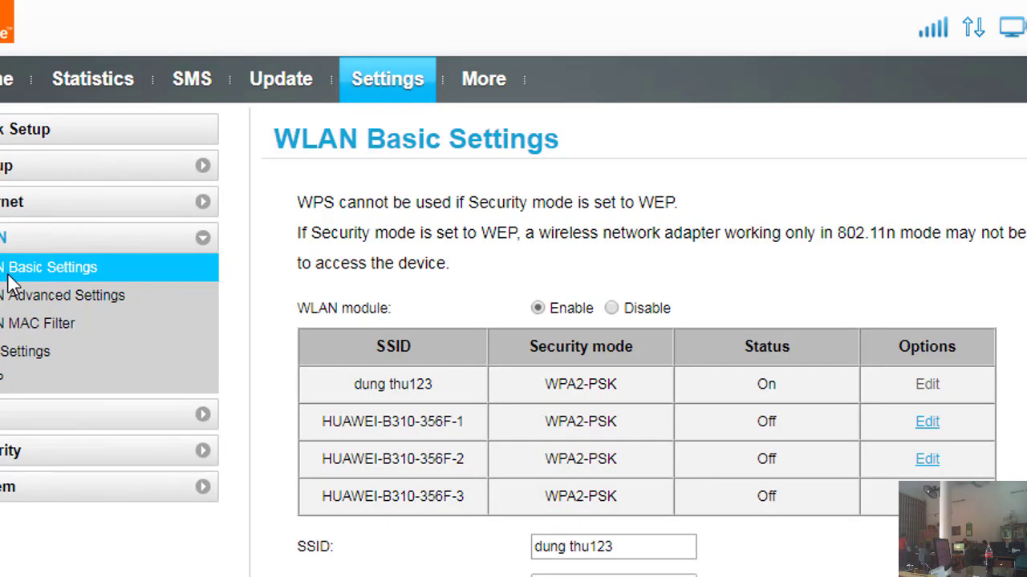
scroll(513, 321, down, 2)
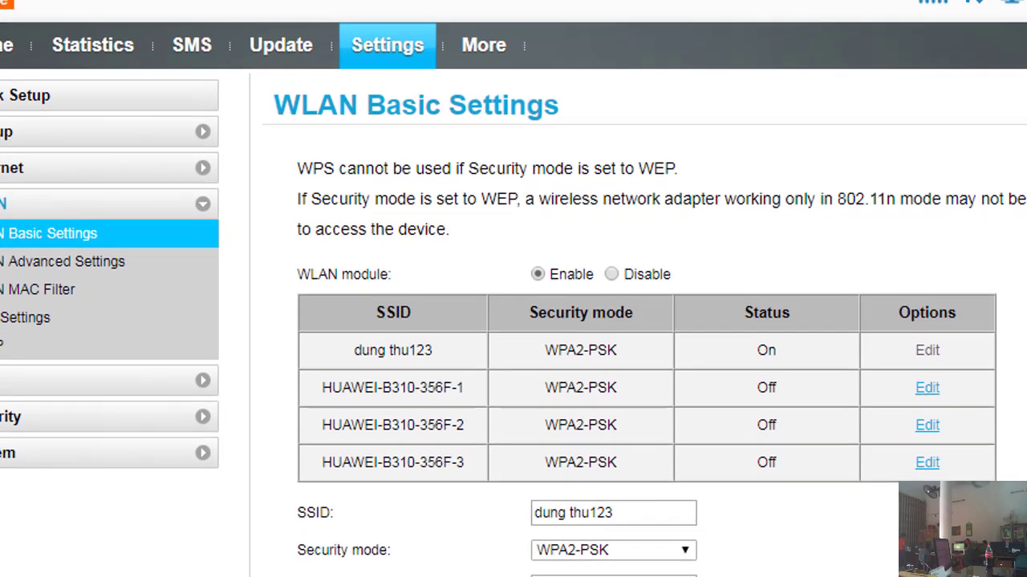
scroll(825, 525, down, 2)
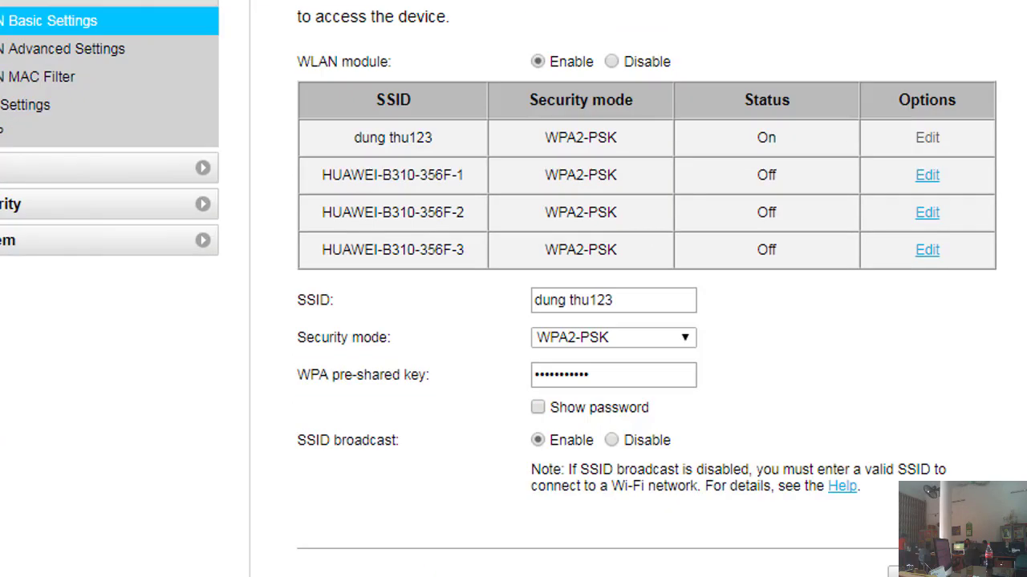
click(538, 408)
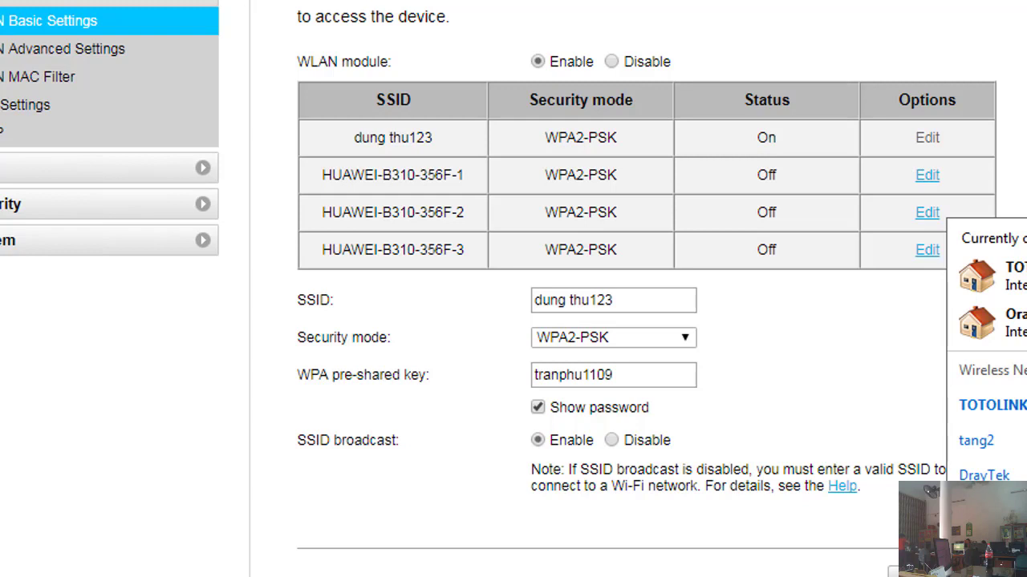
click(32, 56)
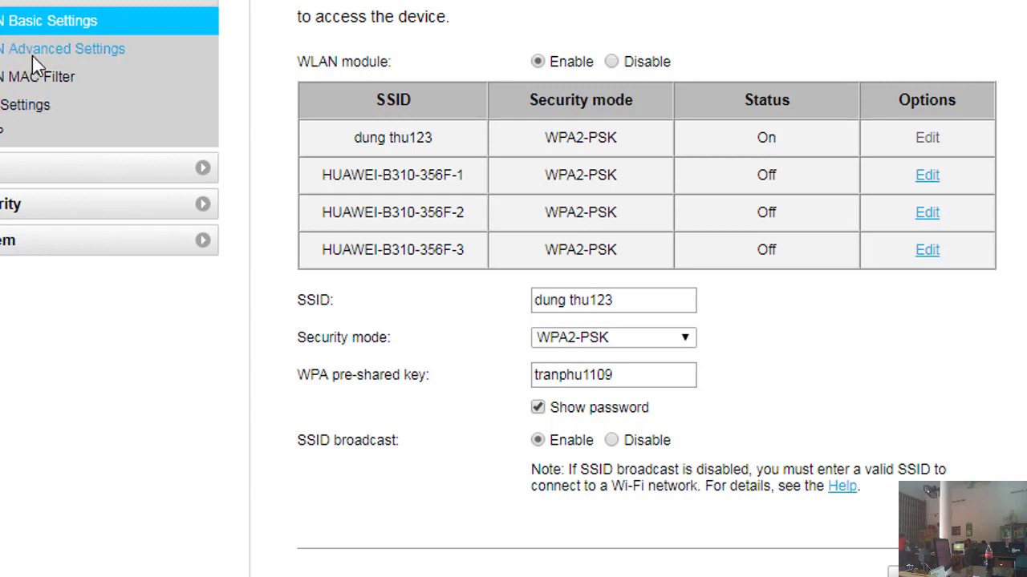
Step: In WLAN Advanced Settings, change the channel from Auto to 4 and apply
click(32, 55)
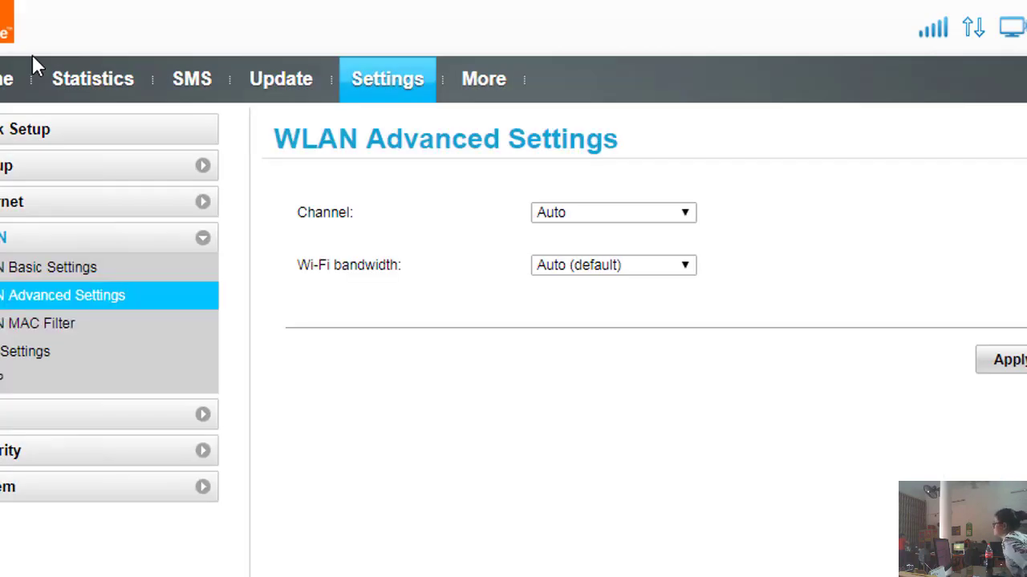
click(594, 265)
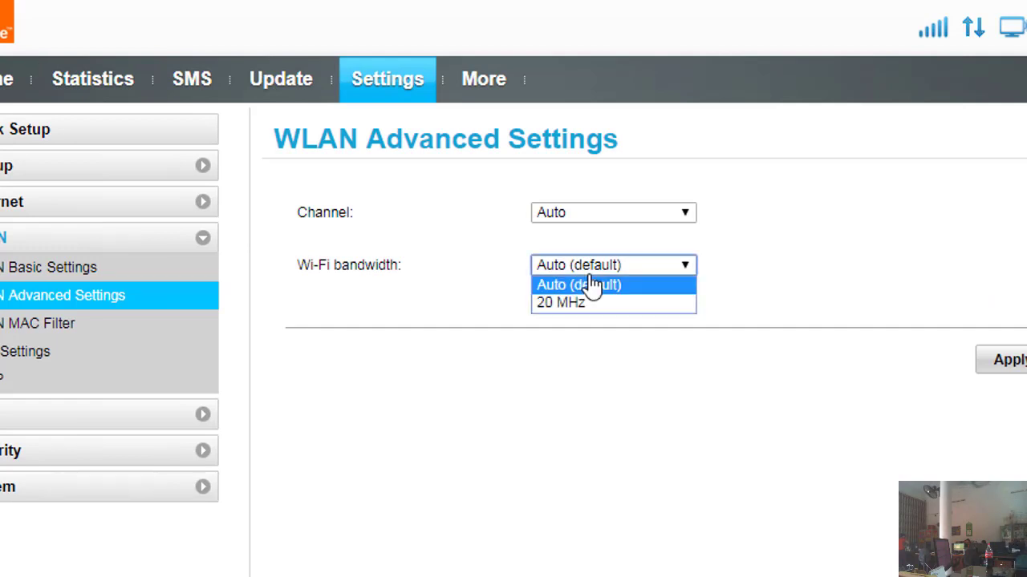
click(578, 213)
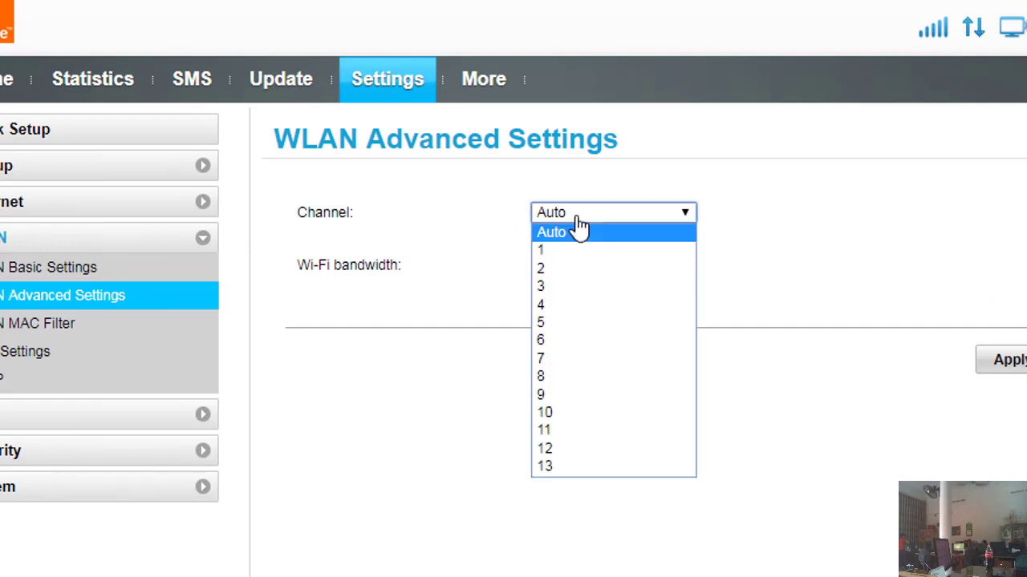
key(9)
key(8)
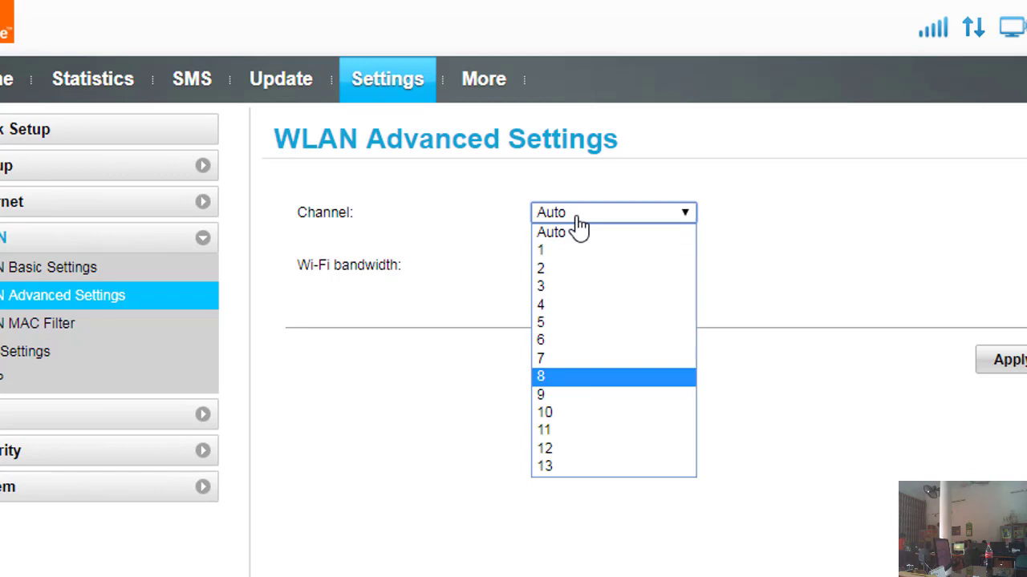
key(Up)
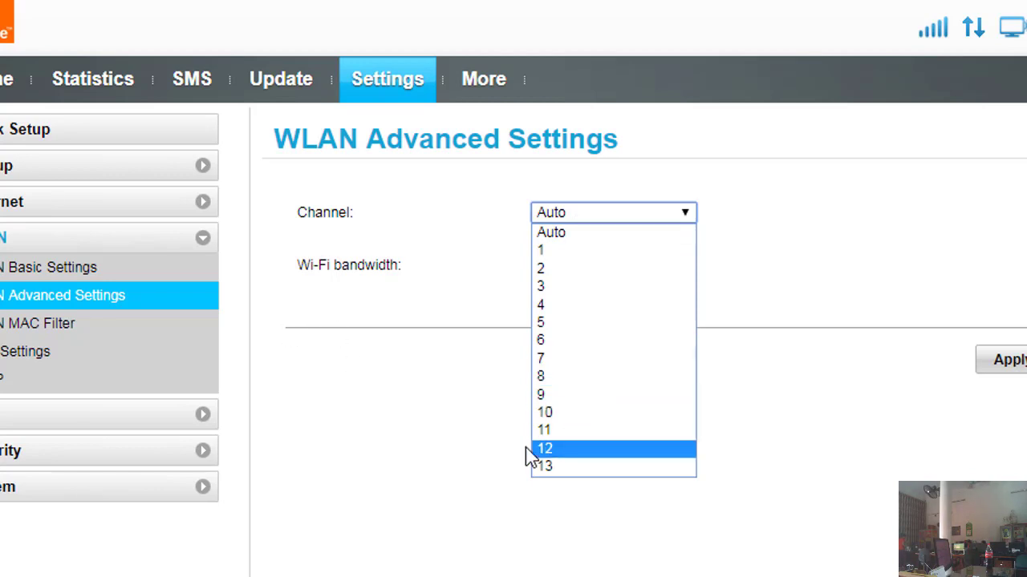
click(568, 306)
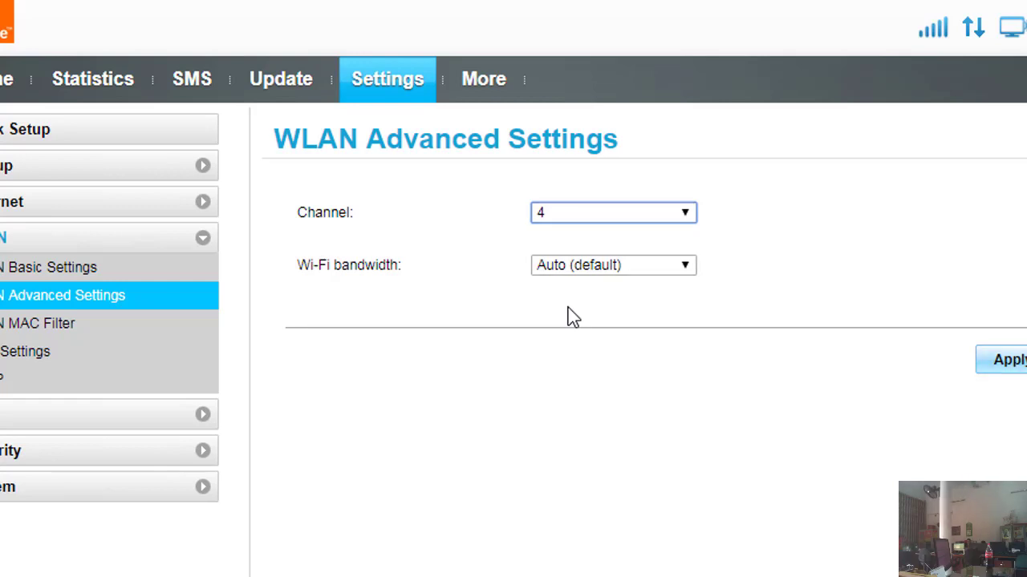
click(1012, 372)
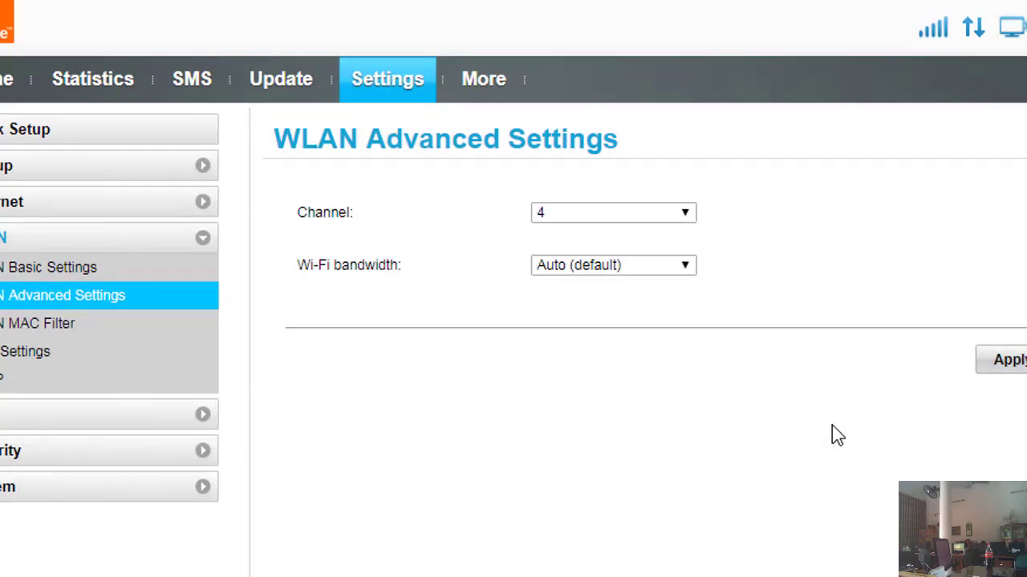
Step: Check the nearby Wi-Fi networks list and return to the router's Home status page
click(1025, 576)
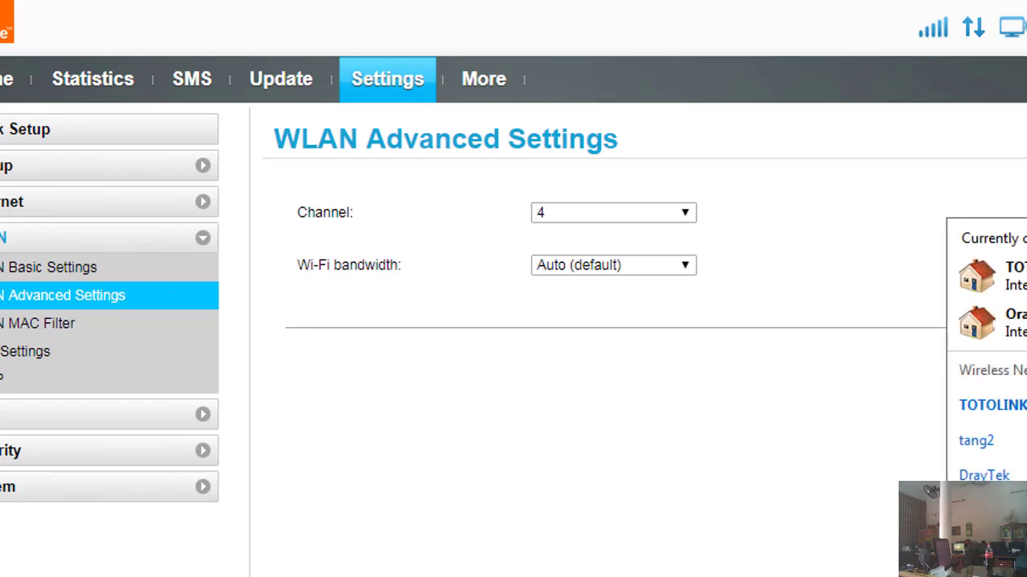
click(632, 428)
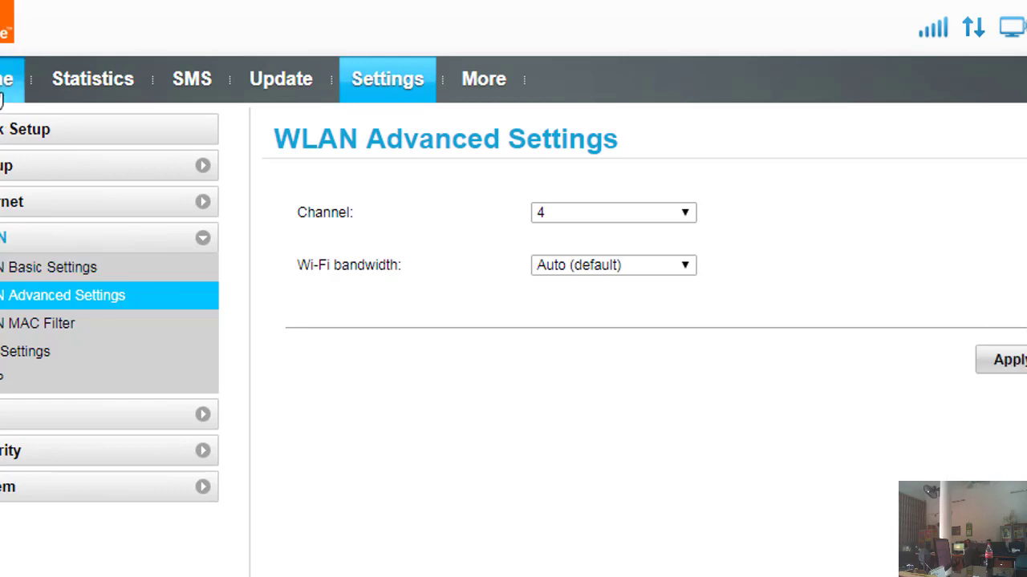
click(1, 100)
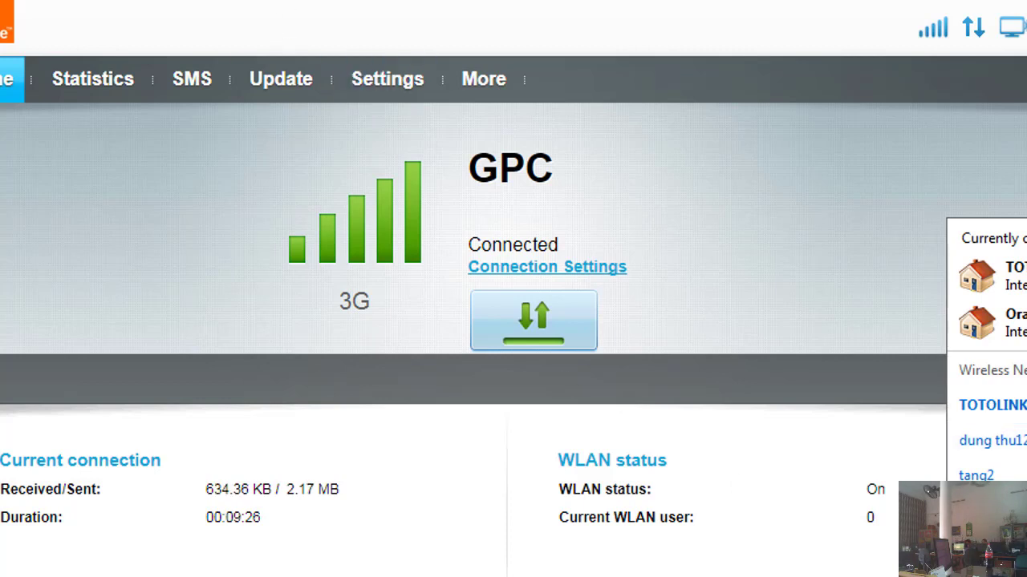
Step: Switch to the Notepad note
key(alt+Tab)
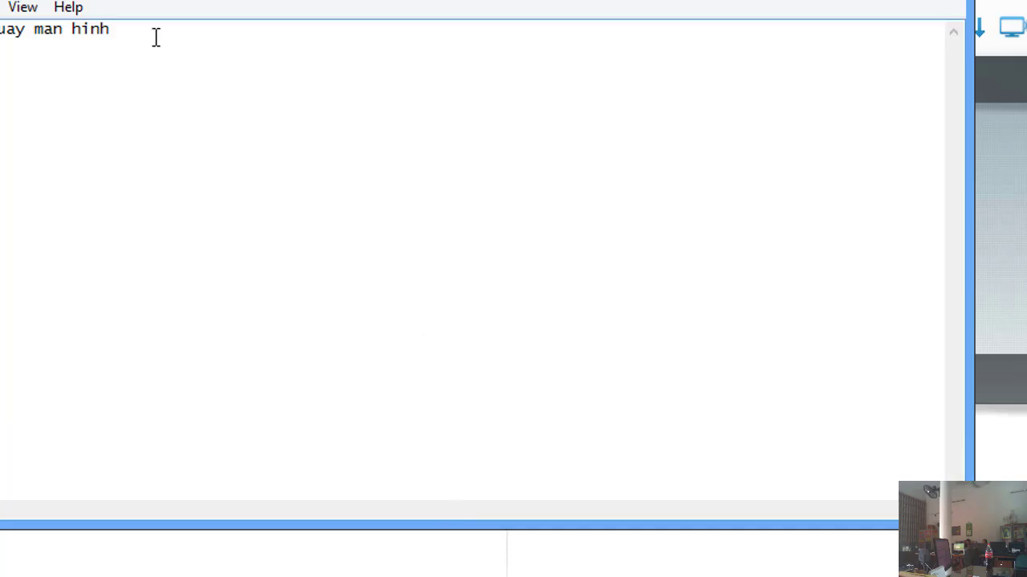
Step: Add 'diem 10' and 'dung roi truoc anh co dung con me dem dray tek 2 thanh' to the note
text(diem 10)
key(ctrl+Left)
key(ctrl+Left)
text(dung )
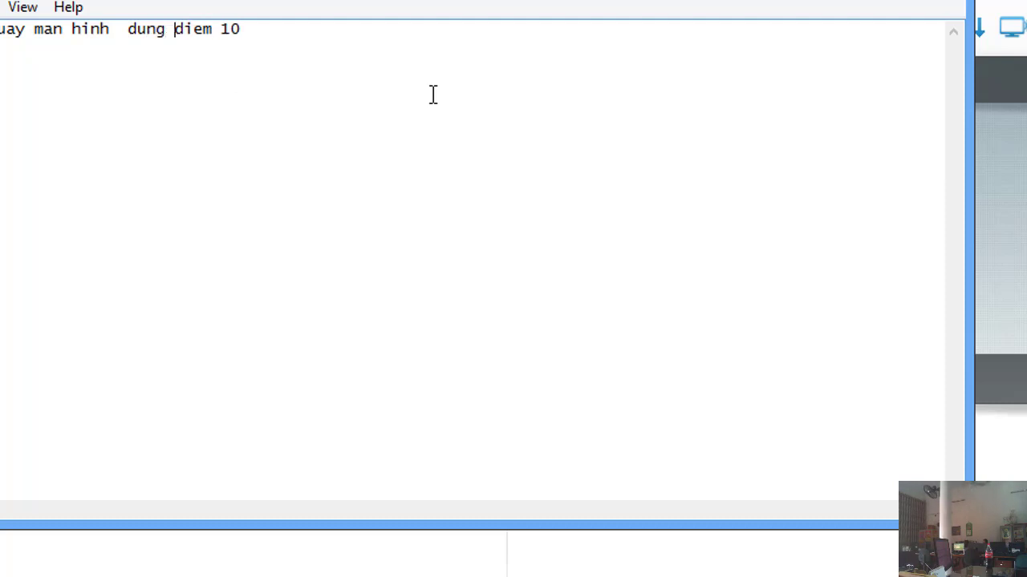
text(roi tr)
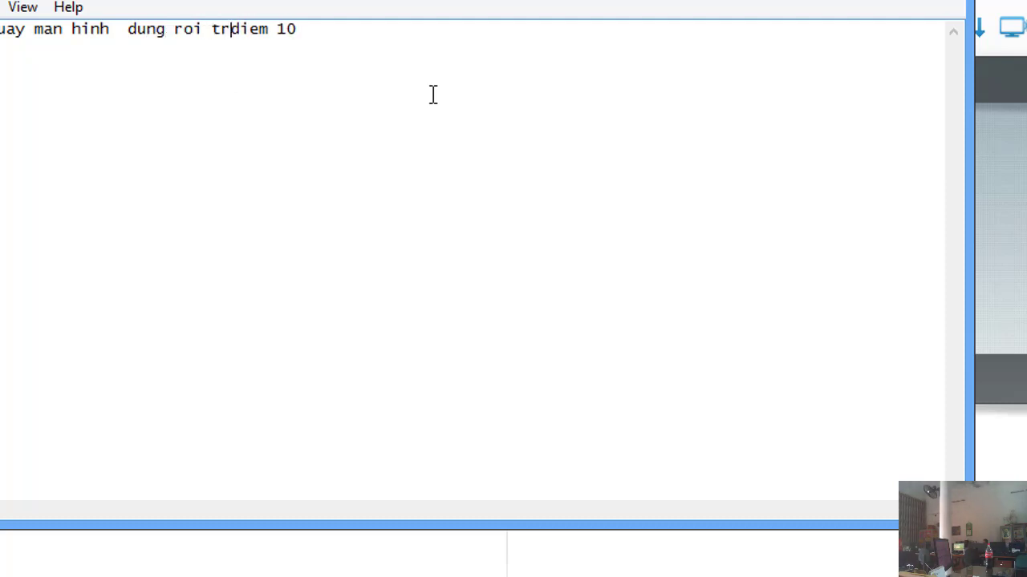
text(uoc anh)
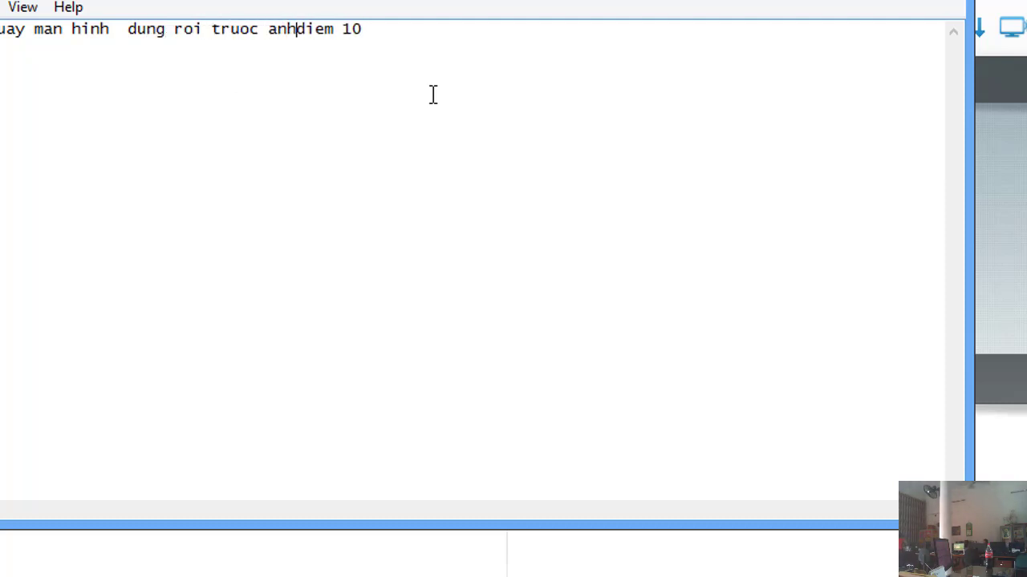
text( co d)
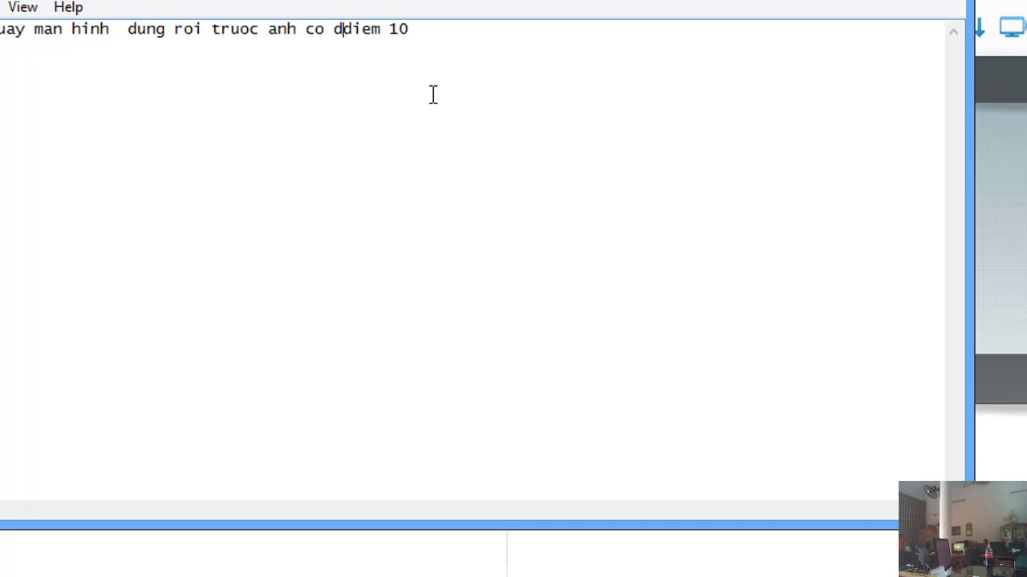
text(ung)
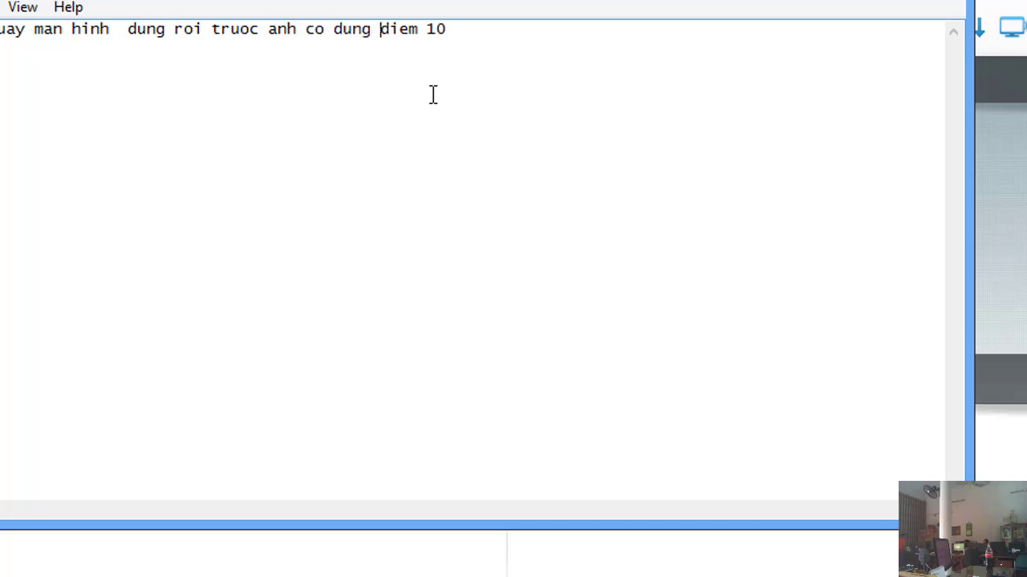
text(con m)
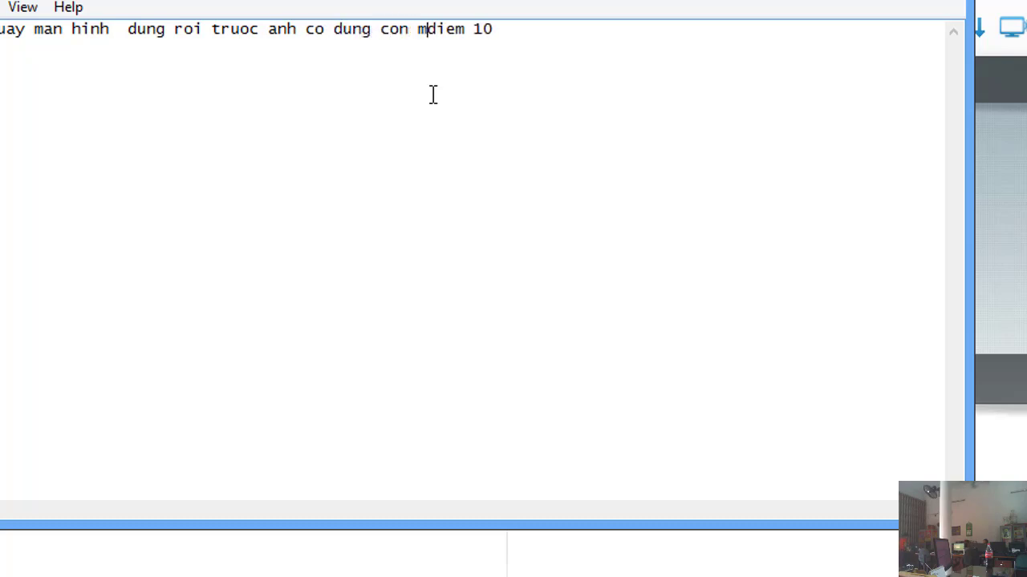
text(e dem d)
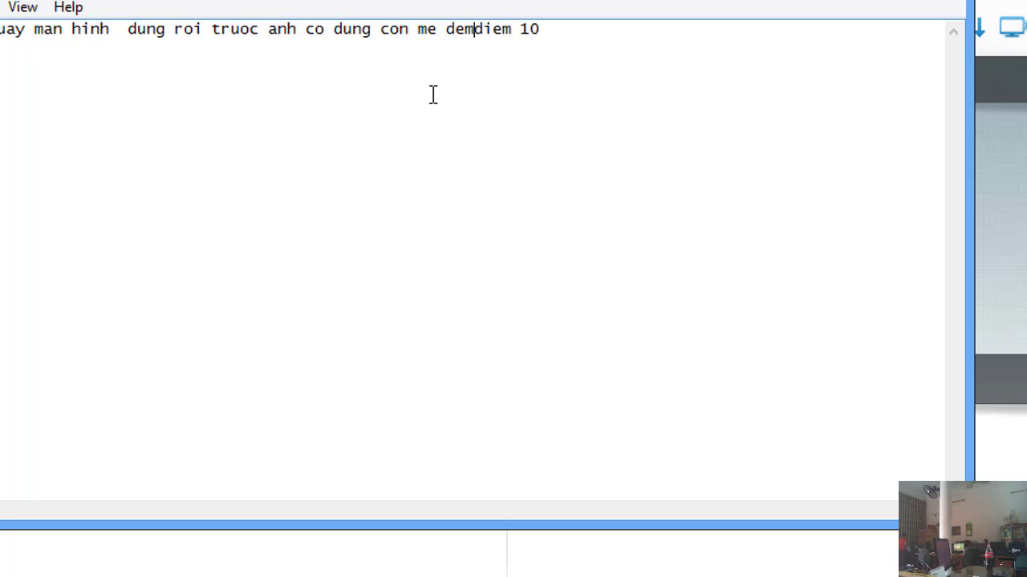
text(ray )
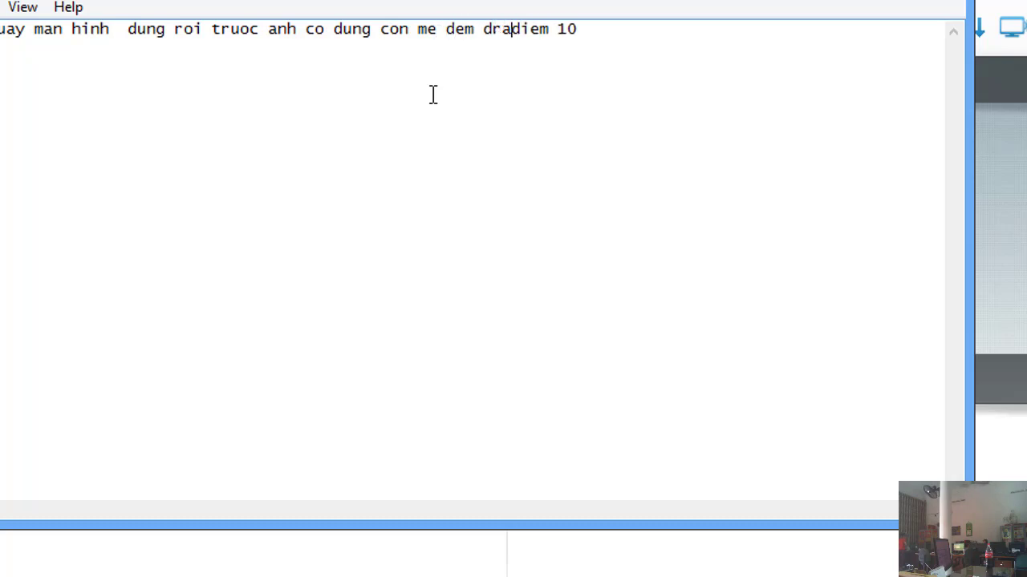
text(tech)
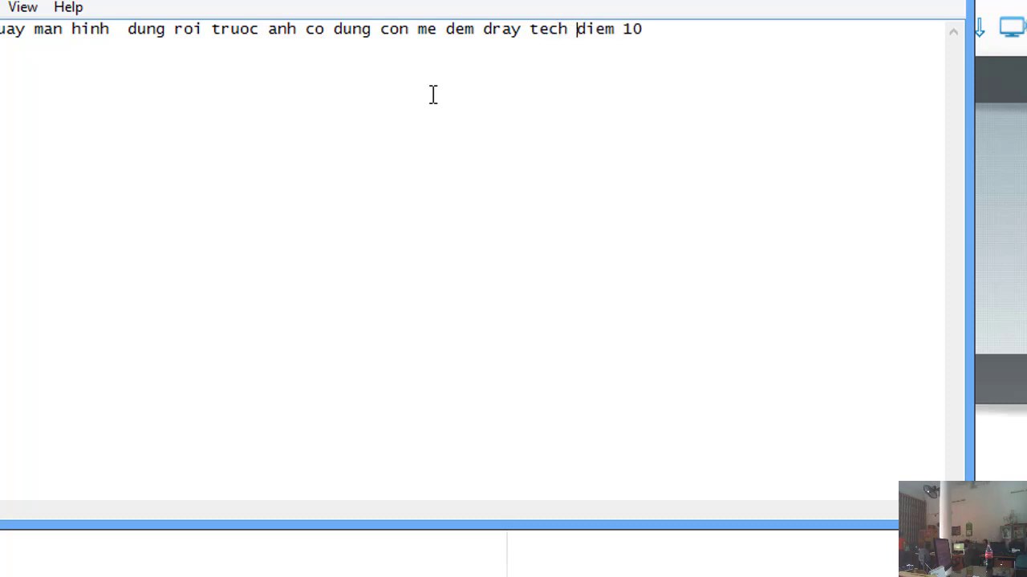
key(BackSpace)
key(BackSpace)
key(BackSpace)
key(BackSpace)
key(BackSpace)
key(BackSpace)
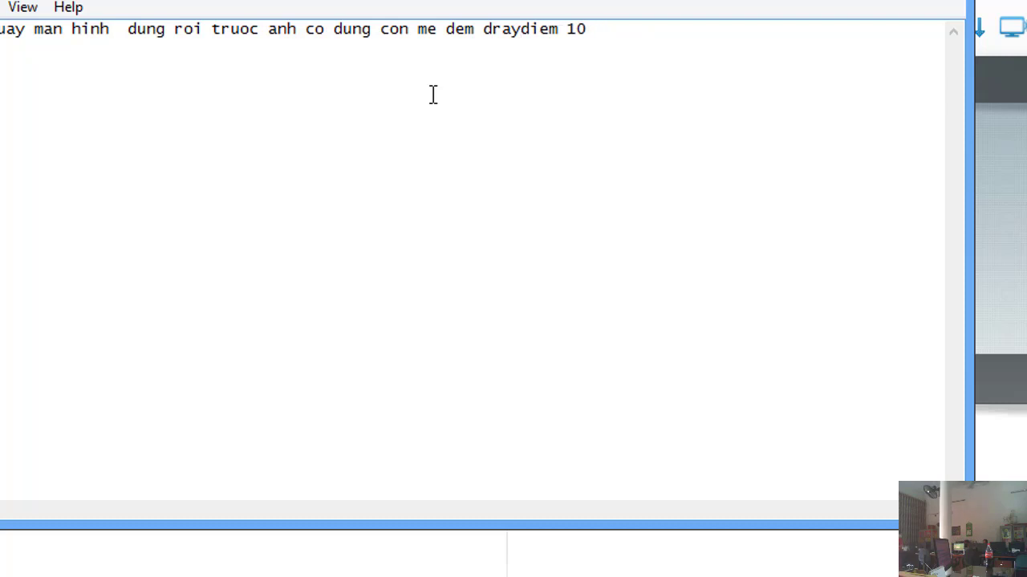
text(tek )
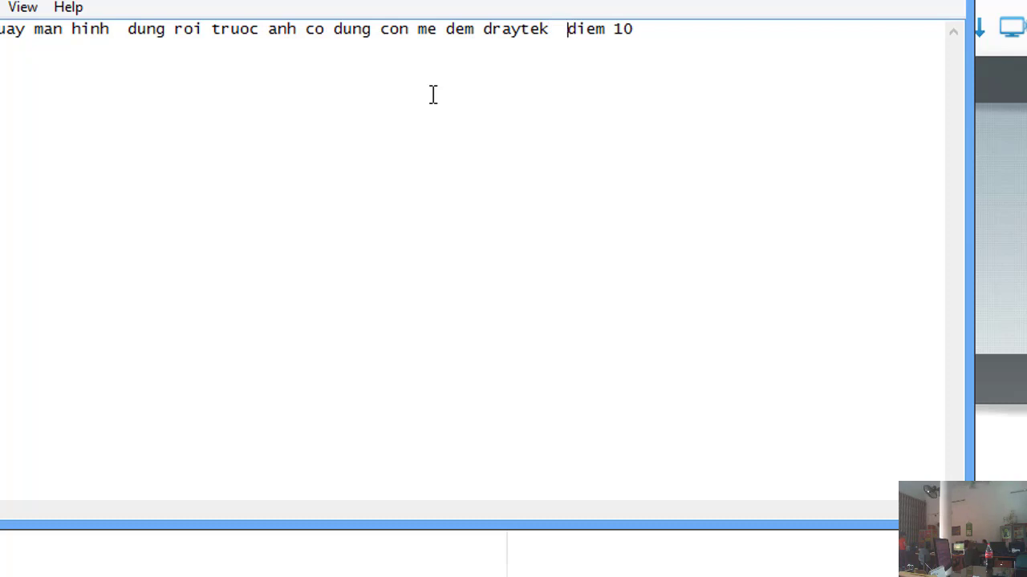
text( 2 than)
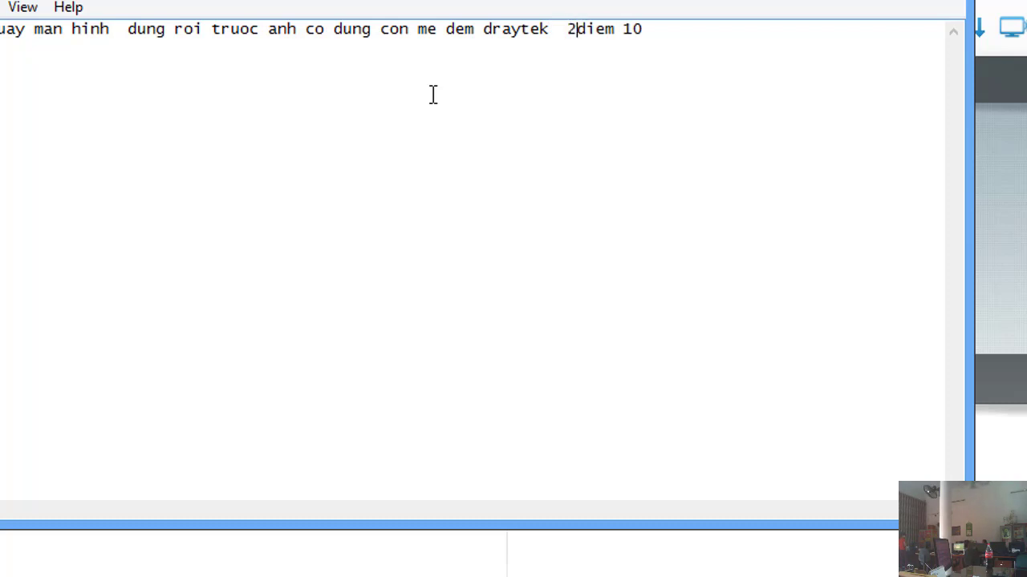
text(h)
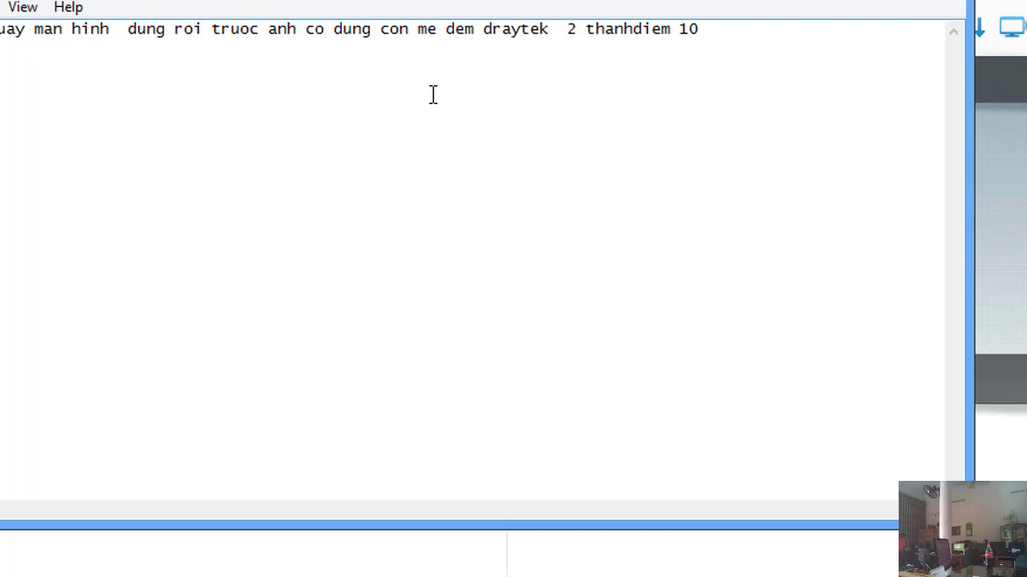
Step: Finish the note: slow network was a channel clash, so channel 4 was set
key(BackSpace)
text(g khong )
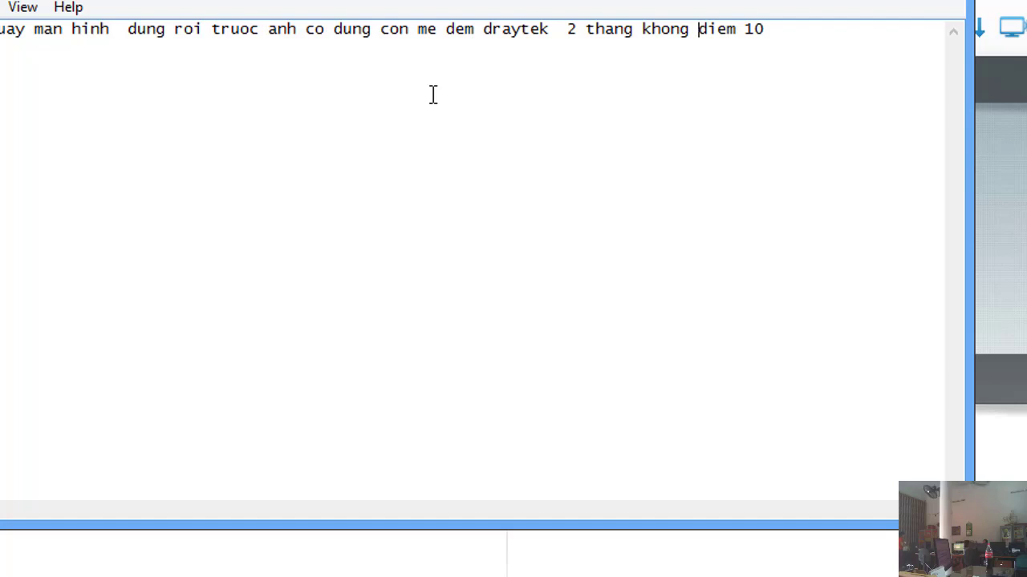
text(lam duo)
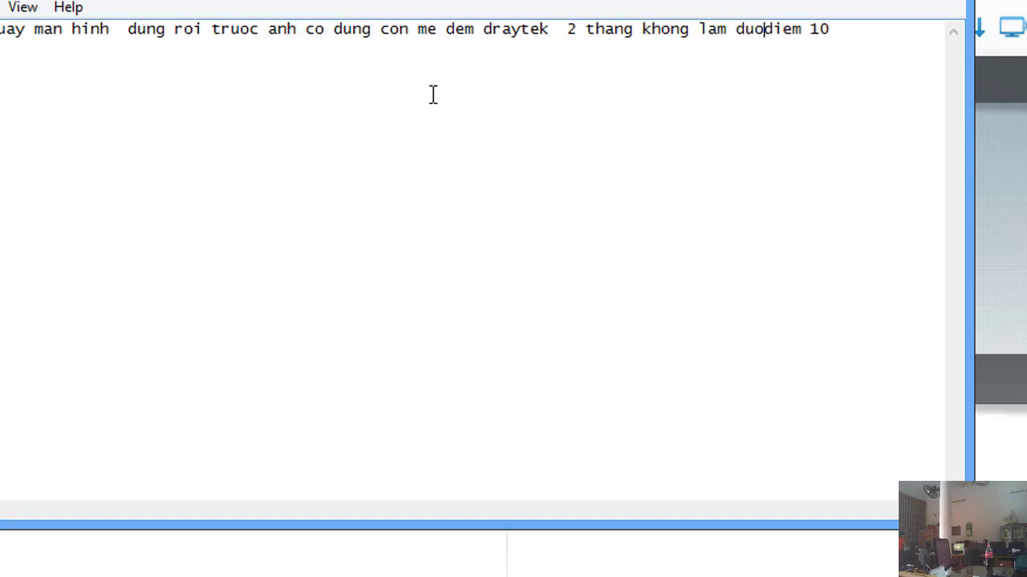
text(c man)
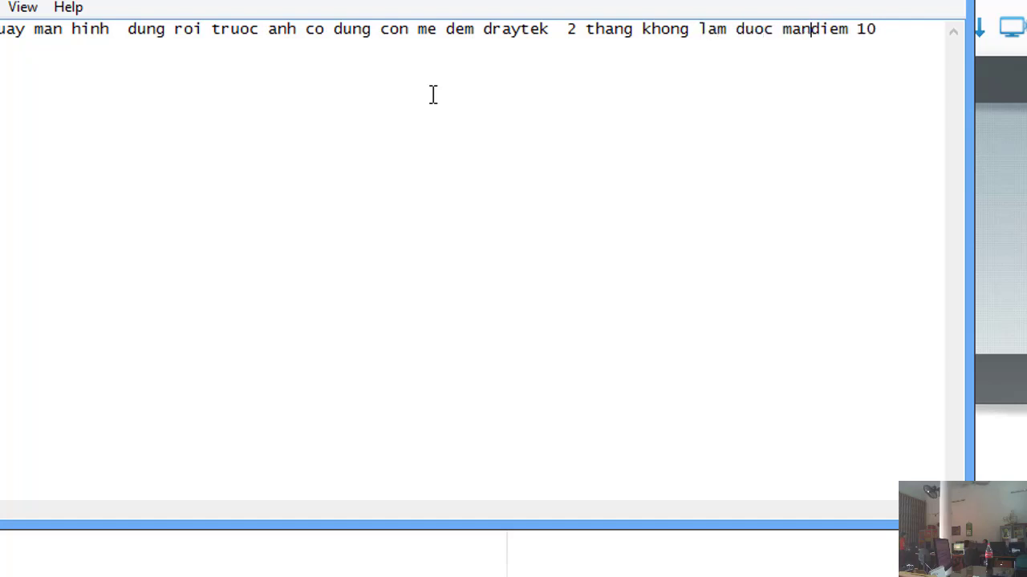
text(g cham)
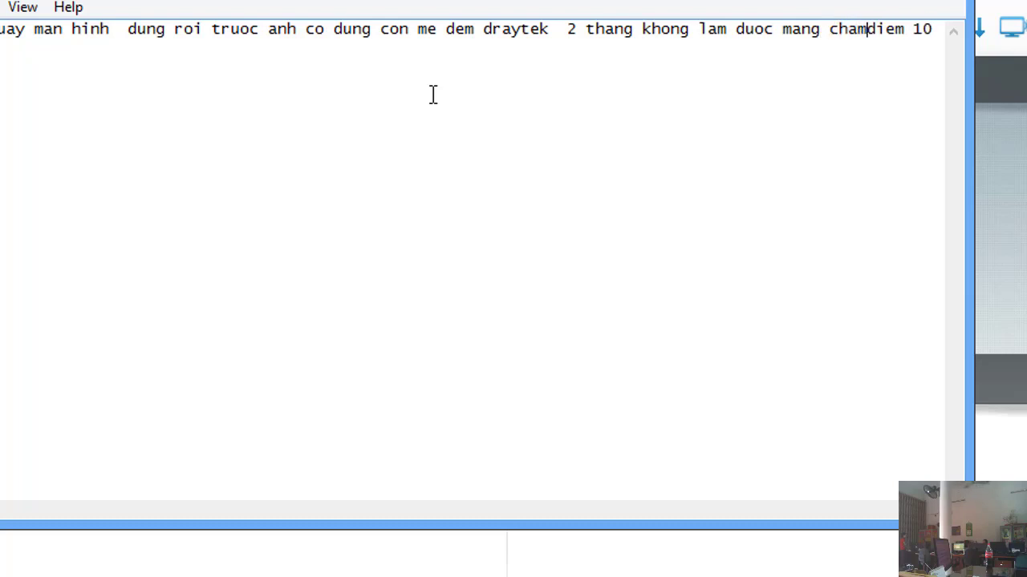
text( qua )
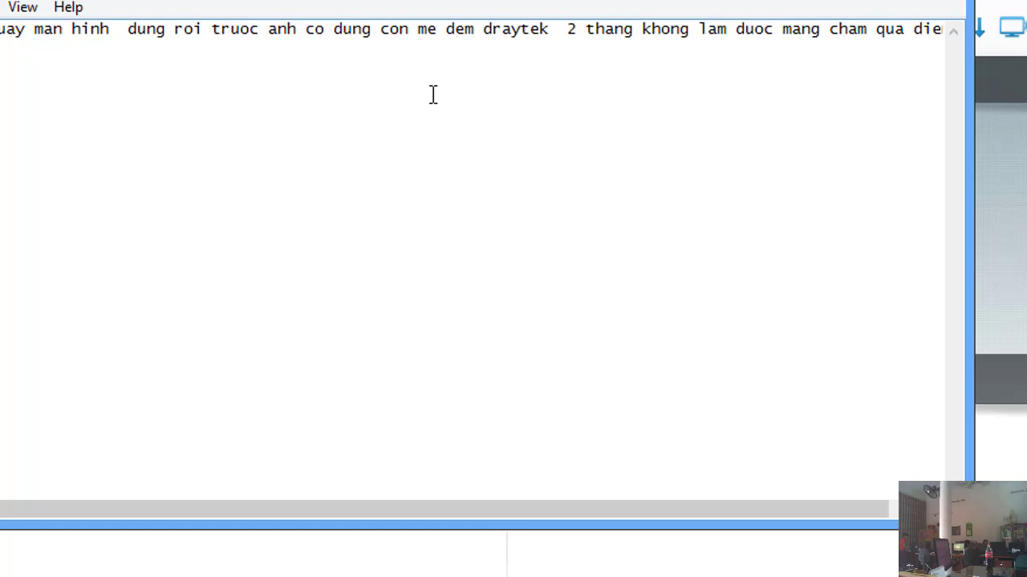
text(cu)
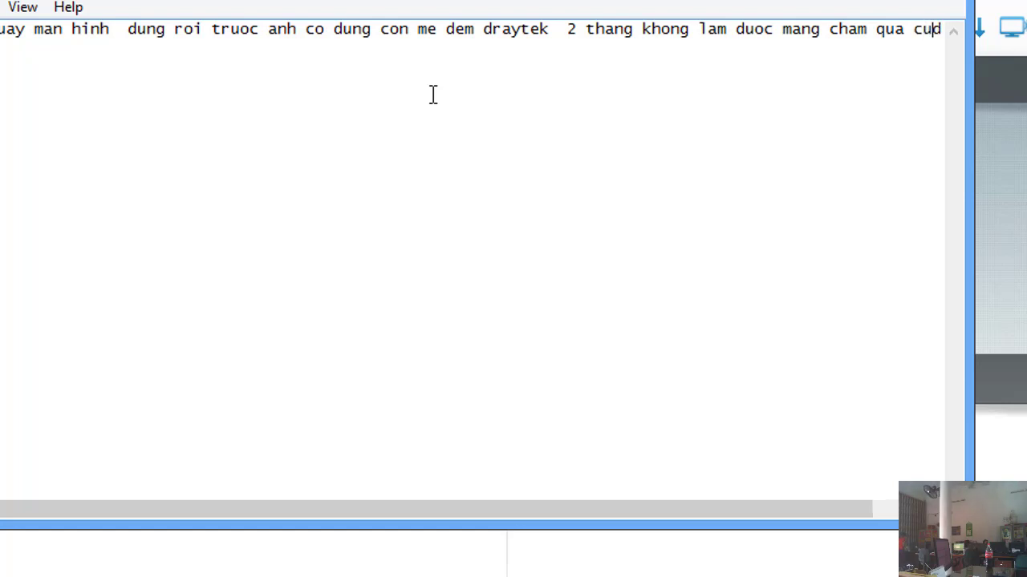
text(oi c)
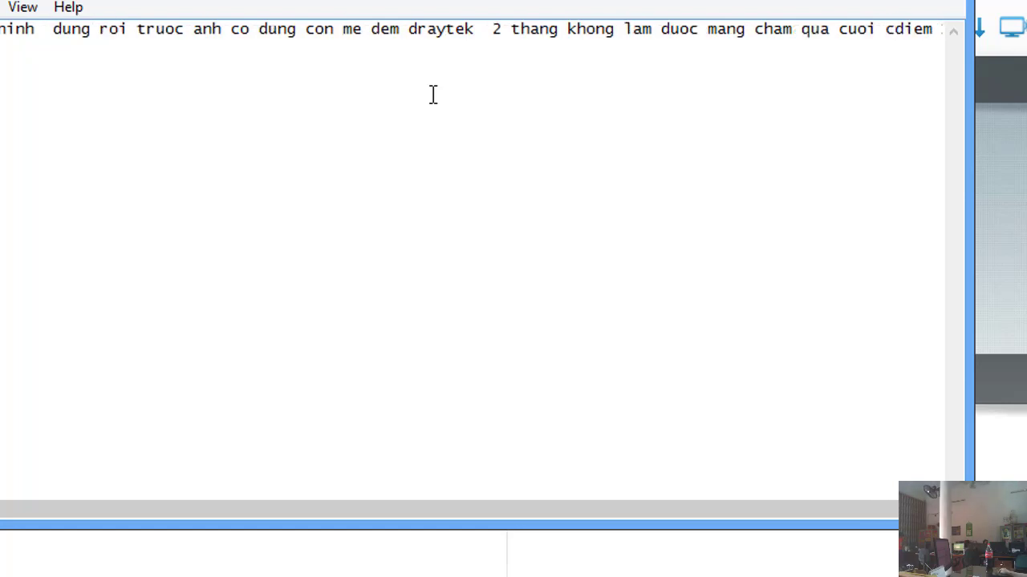
text(ung )
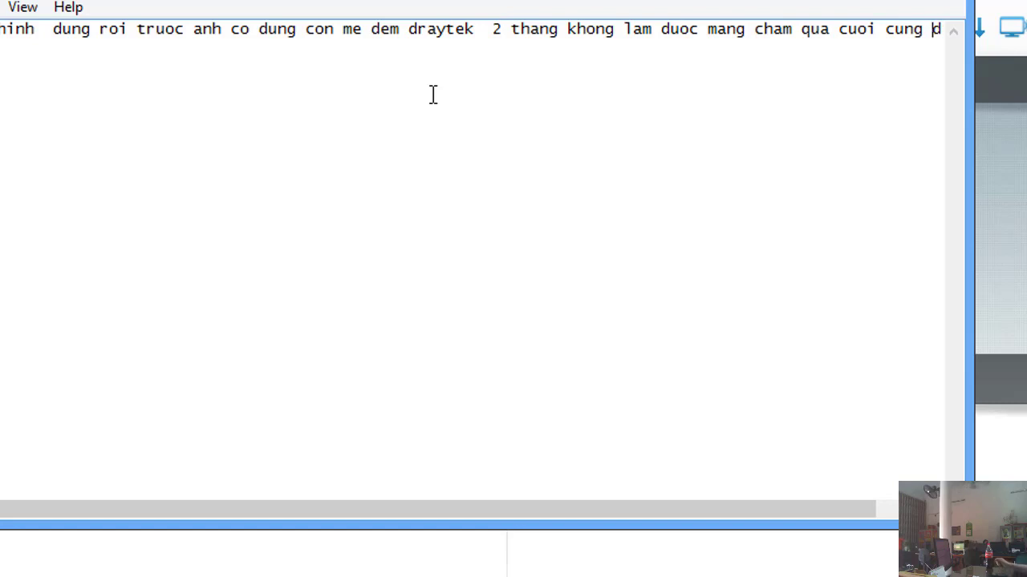
text(la bi )
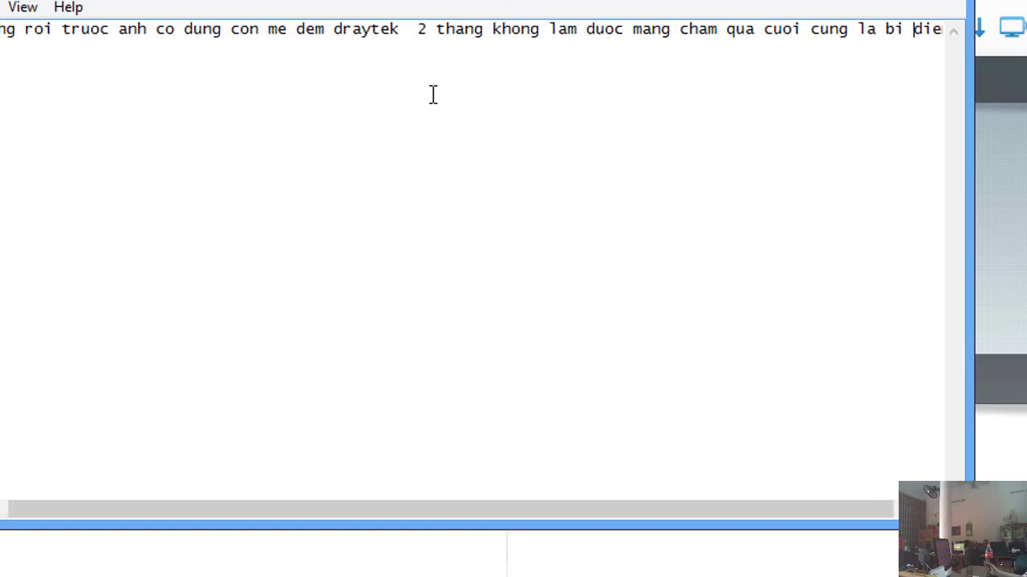
text(trung )
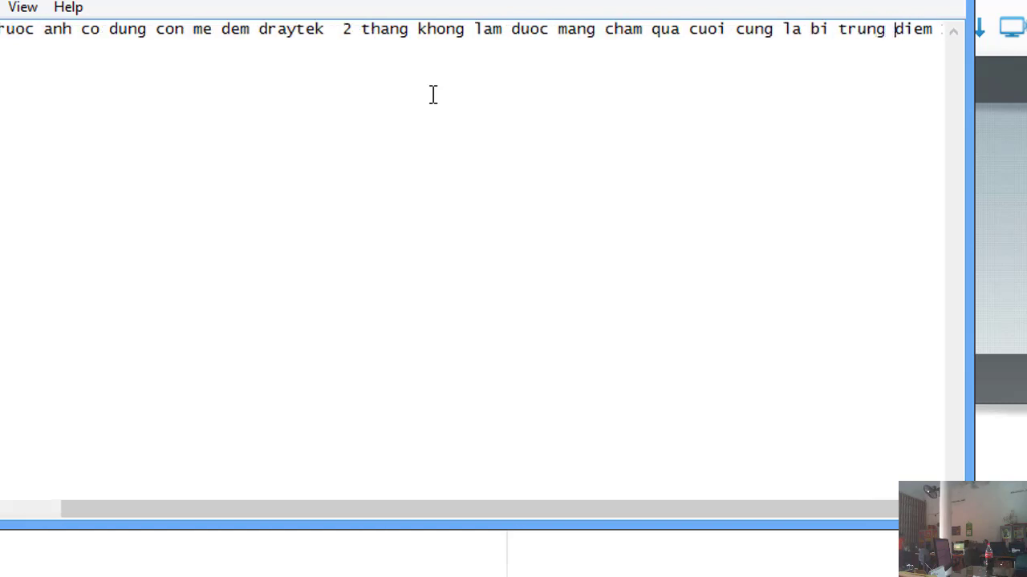
text(kenh )
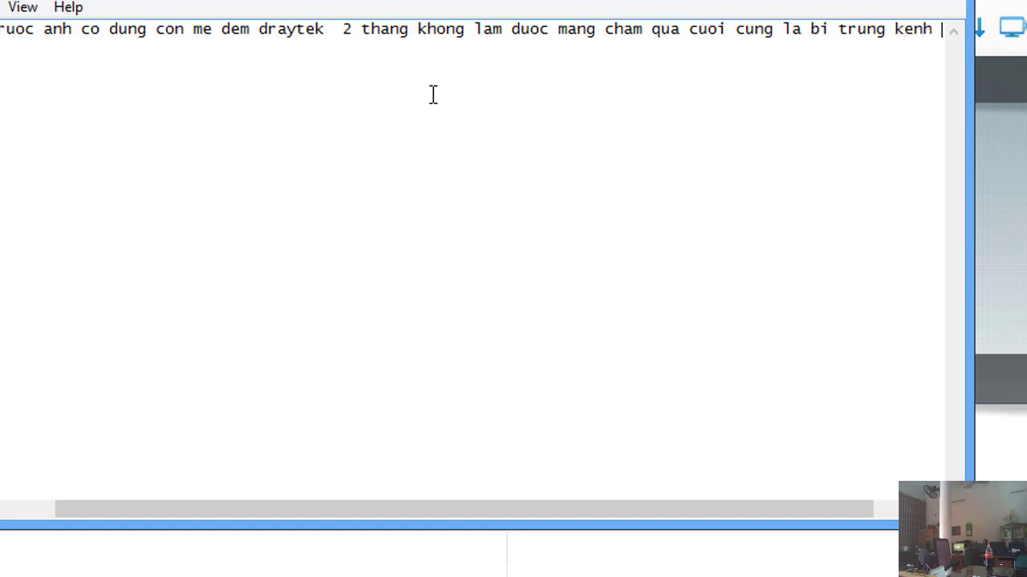
text(vay )
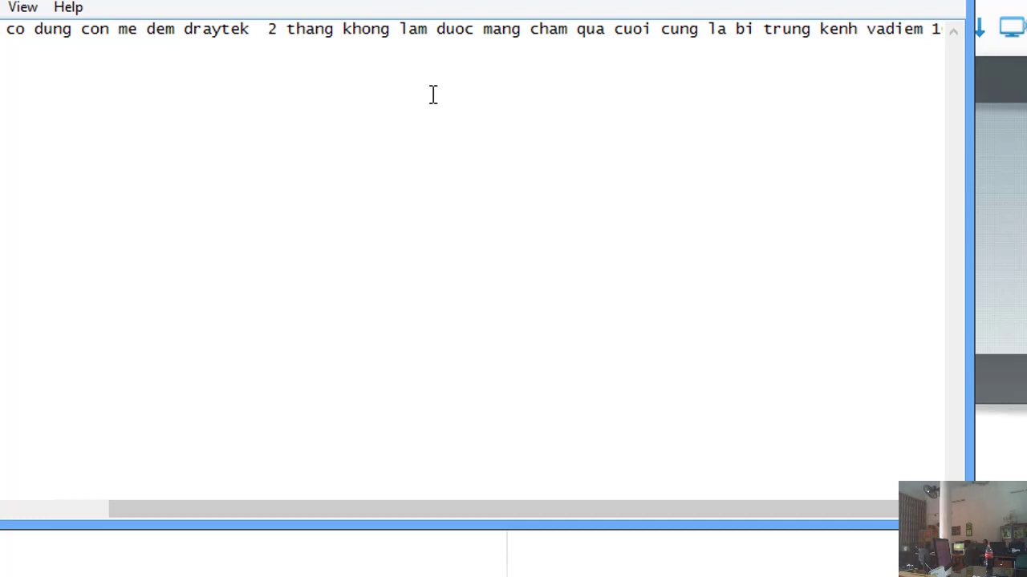
text(the )
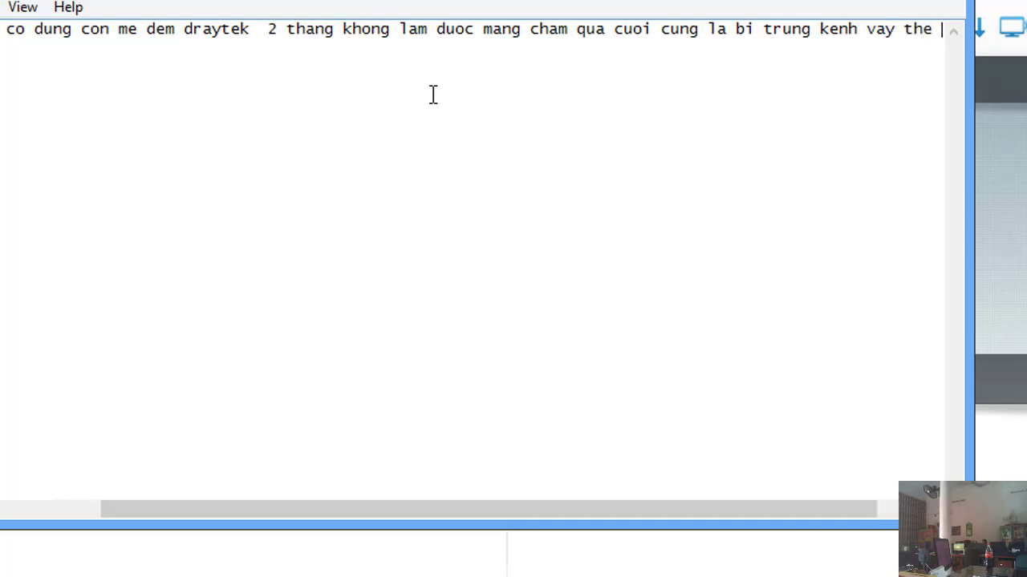
text(anh diem)
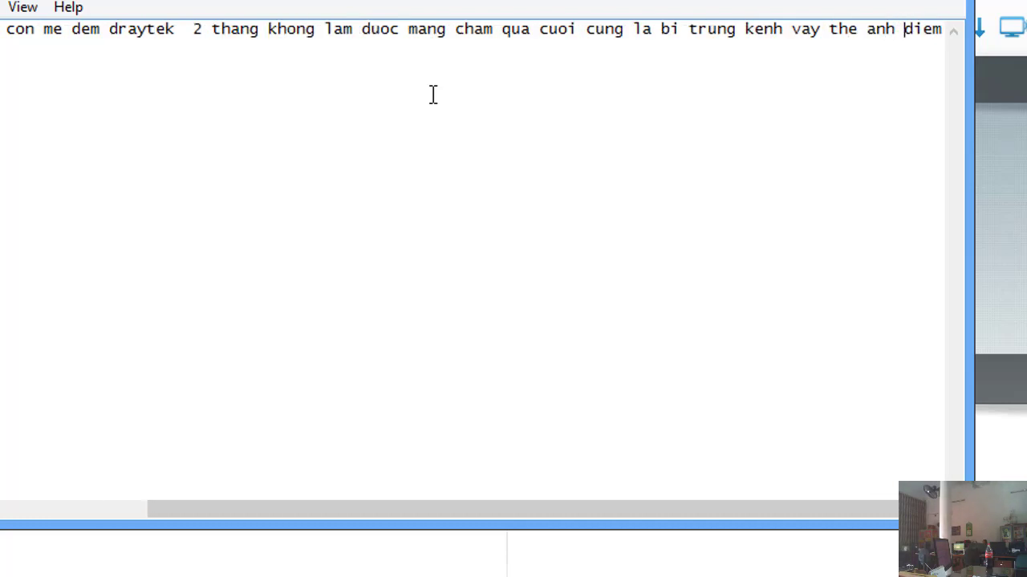
key(BackSpace)
key(BackSpace)
key(BackSpace)
text(at )
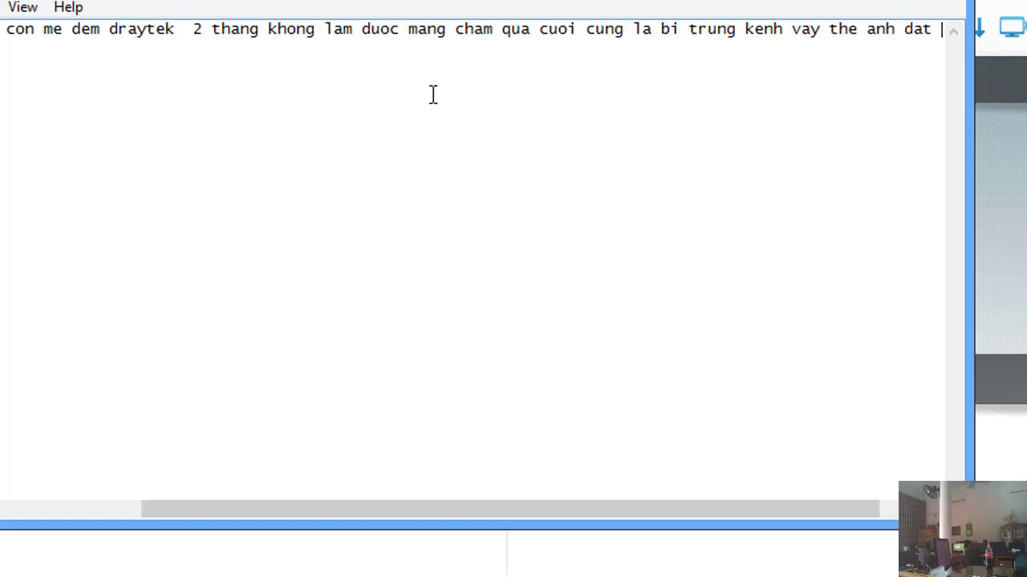
text(kenh 4 )
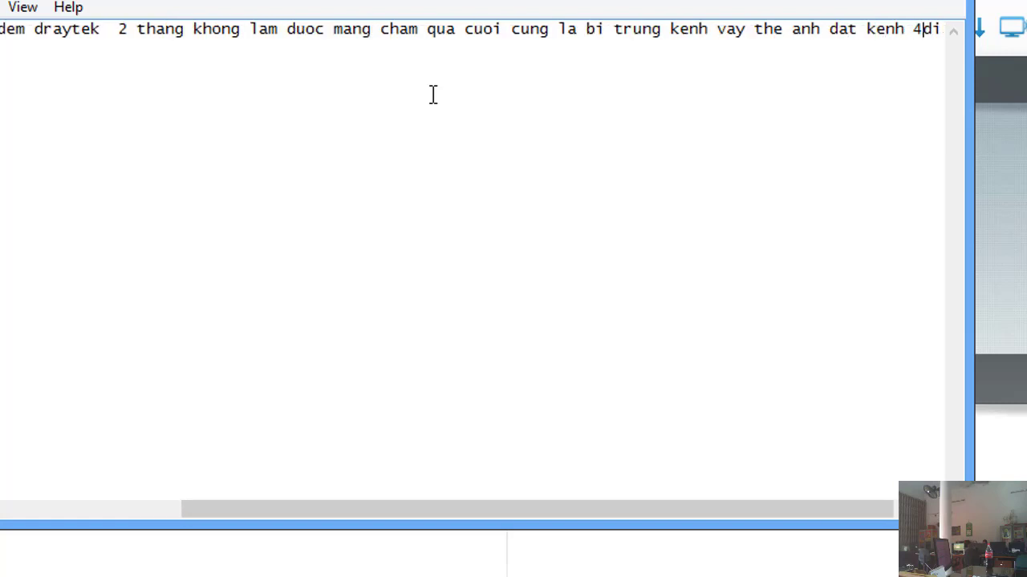
text(ddaadiem)
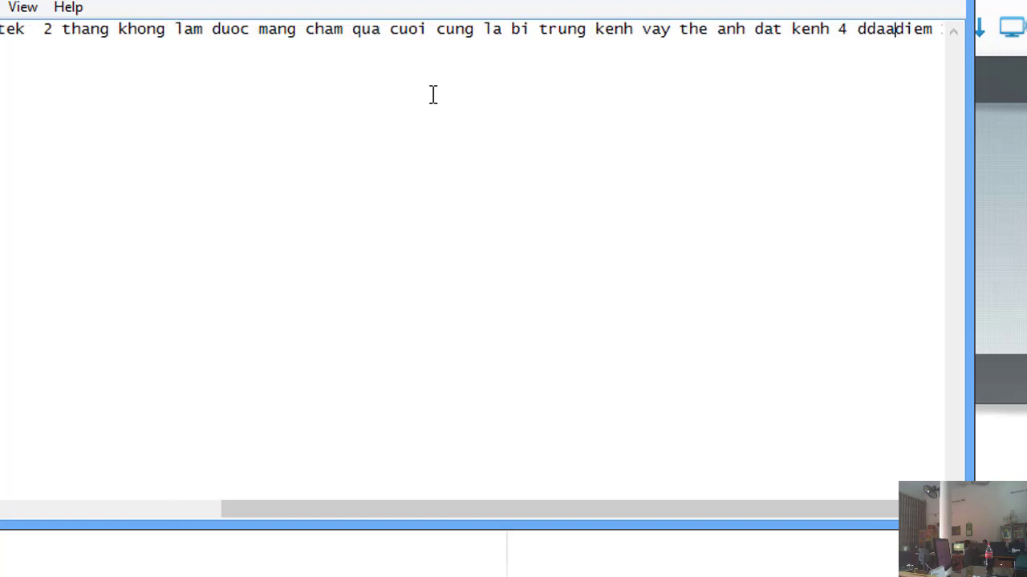
key(BackSpace)
key(BackSpace)
key(BackSpace)
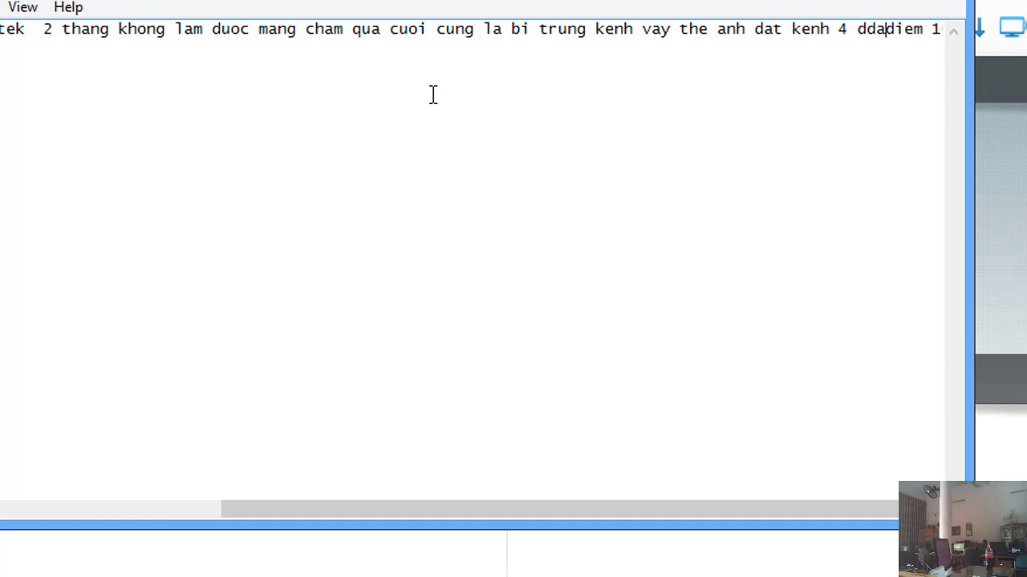